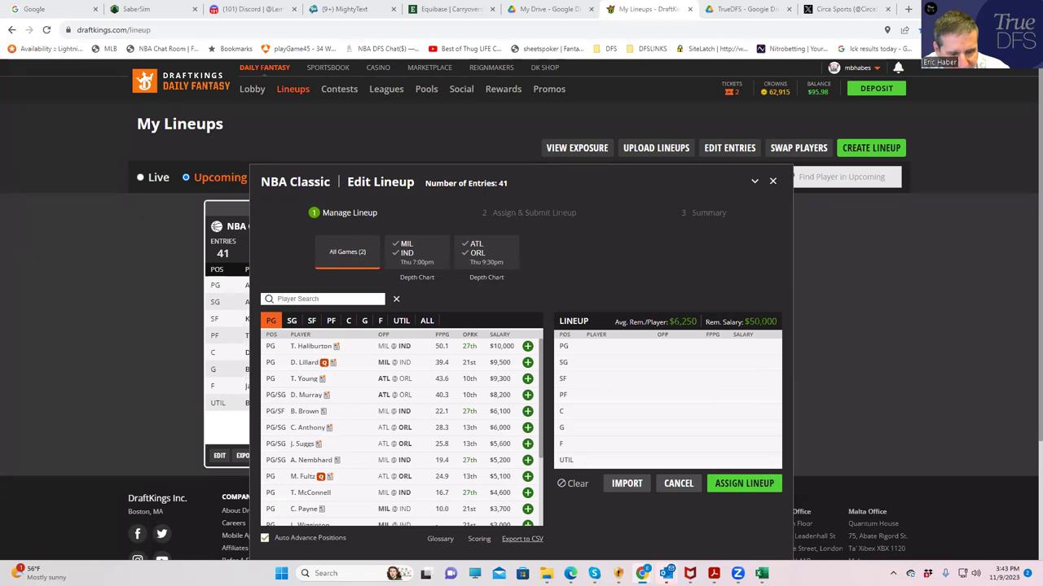
- Bring up the NBADK_Proj TrueDFS sheet and check Markelle Fultz's ppS value in F4
mouse_move(762, 573)
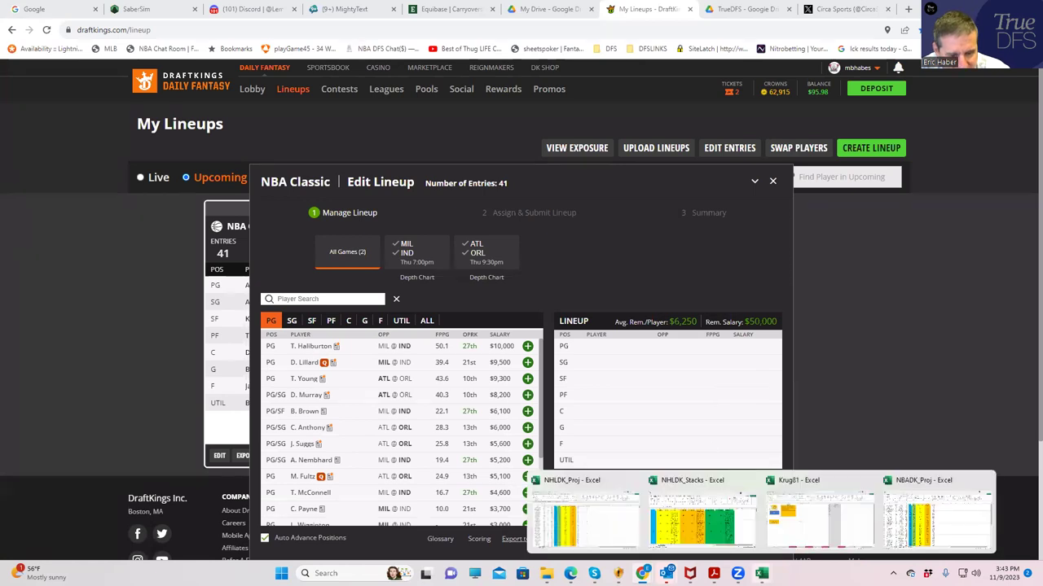
click(923, 529)
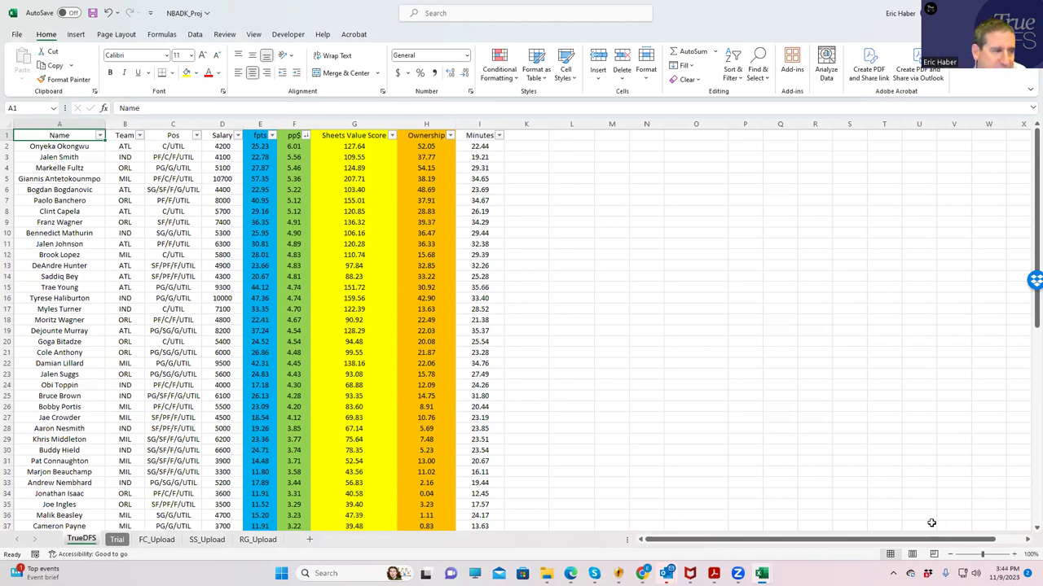
click(295, 169)
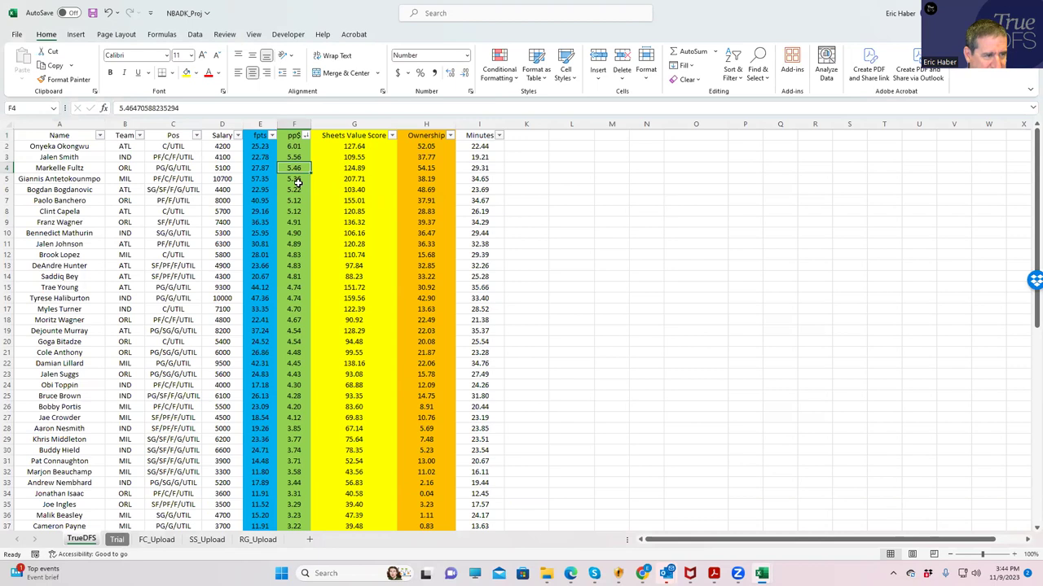
click(297, 182)
click(298, 168)
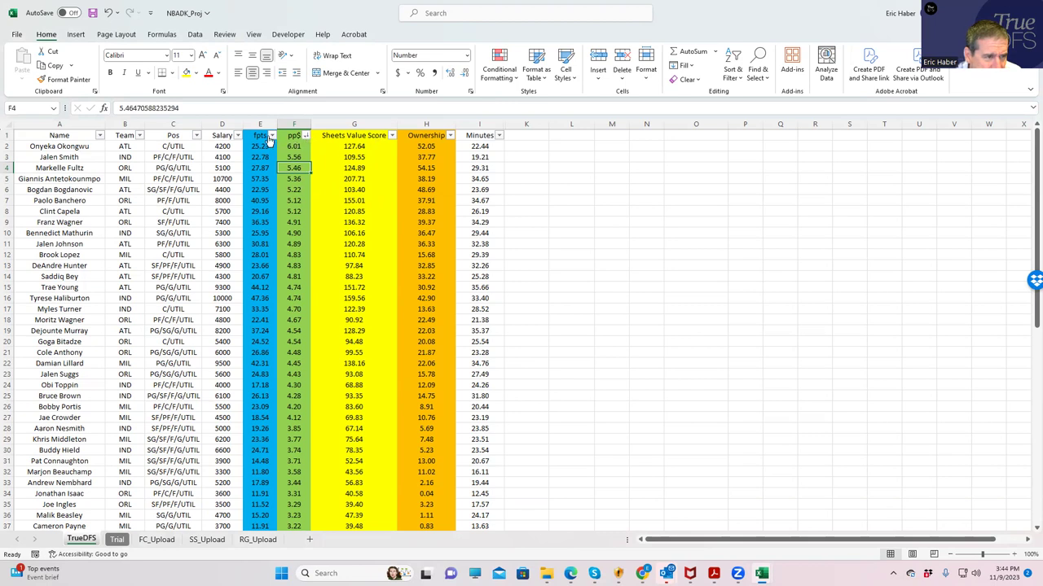
- Sort the players by fpts from largest to smallest and inspect Tyrese Haliburton's projection
click(271, 137)
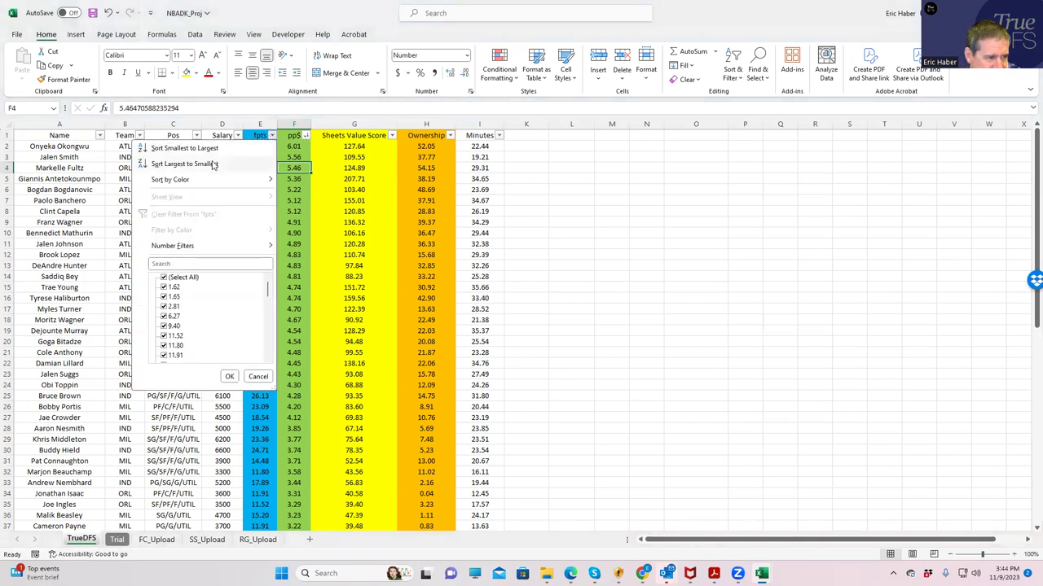
click(213, 166)
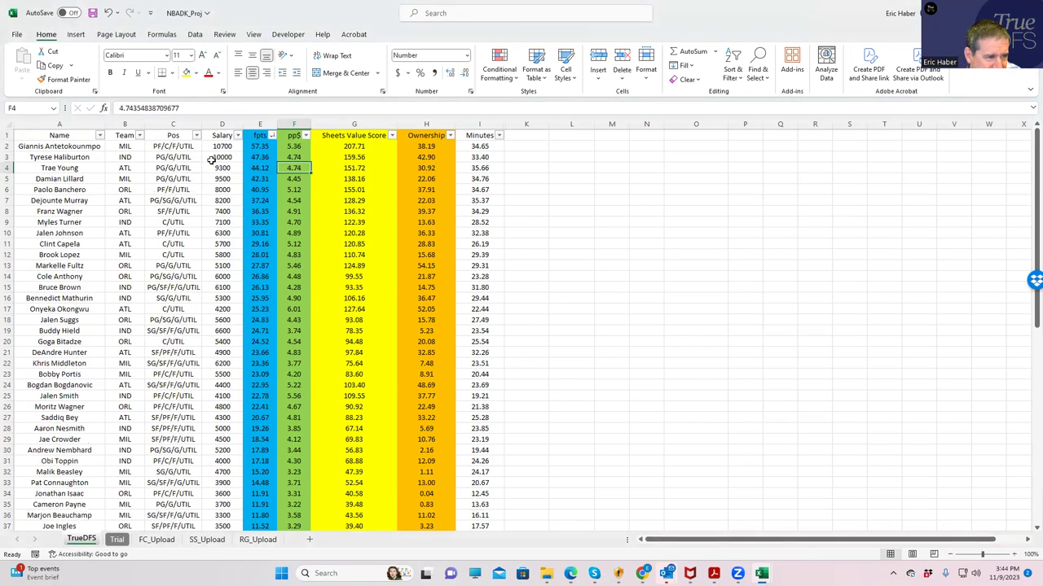
click(253, 147)
click(255, 158)
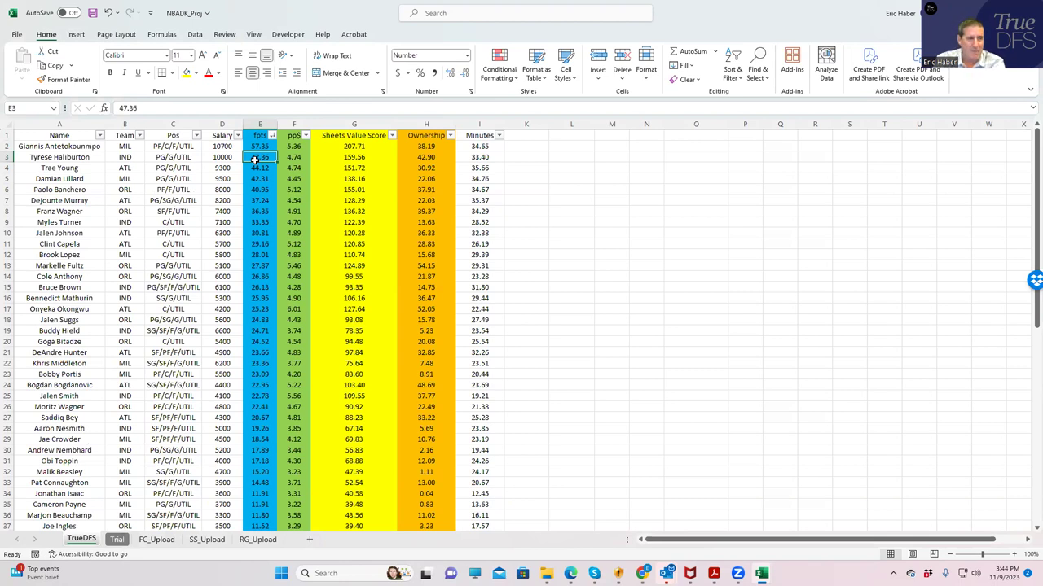
- Compare ownership for Giannis, Haliburton and Bogdanovic, plus Bogdanovic's Sheets Value Score
click(427, 147)
click(416, 159)
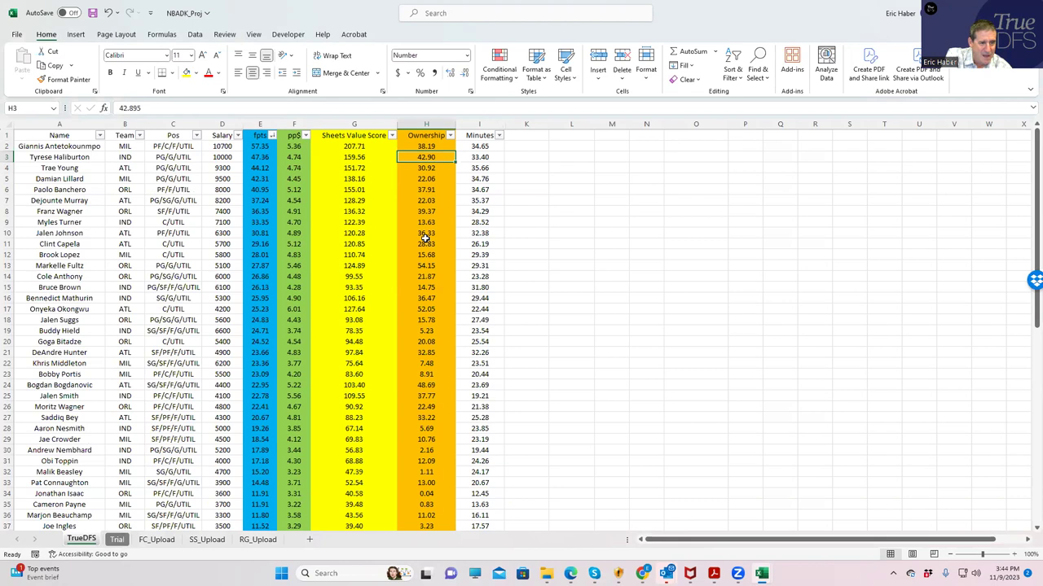
click(417, 386)
click(343, 387)
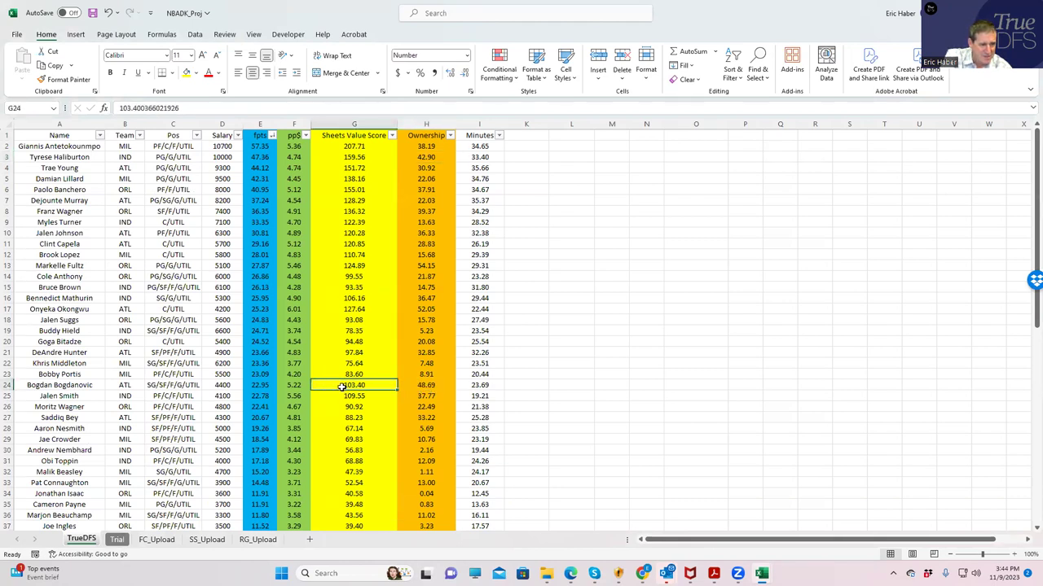
click(426, 386)
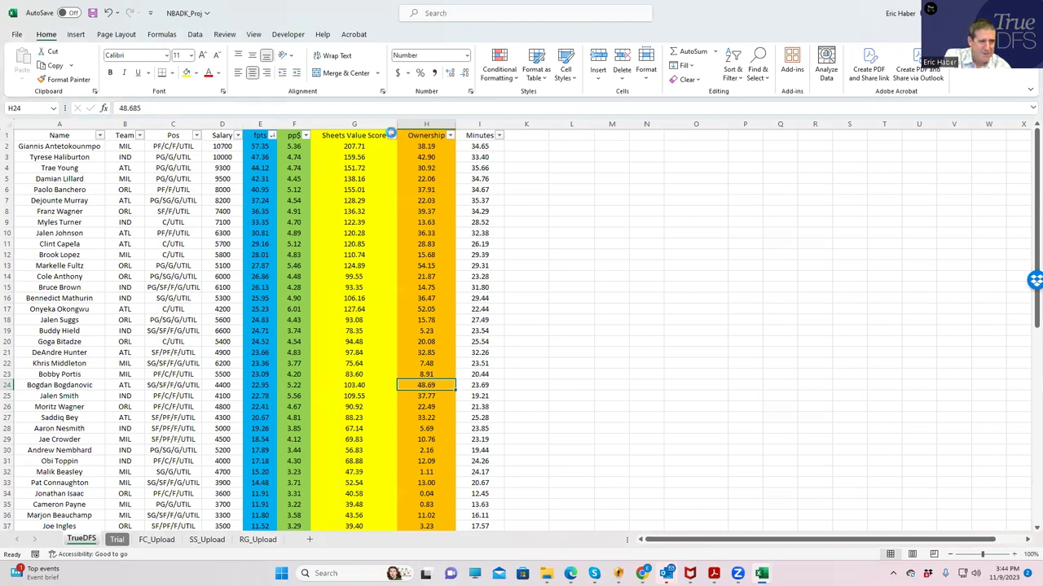
click(392, 137)
- Sort by Sheets Value Score, highest first, and select the top value players' rows
click(304, 165)
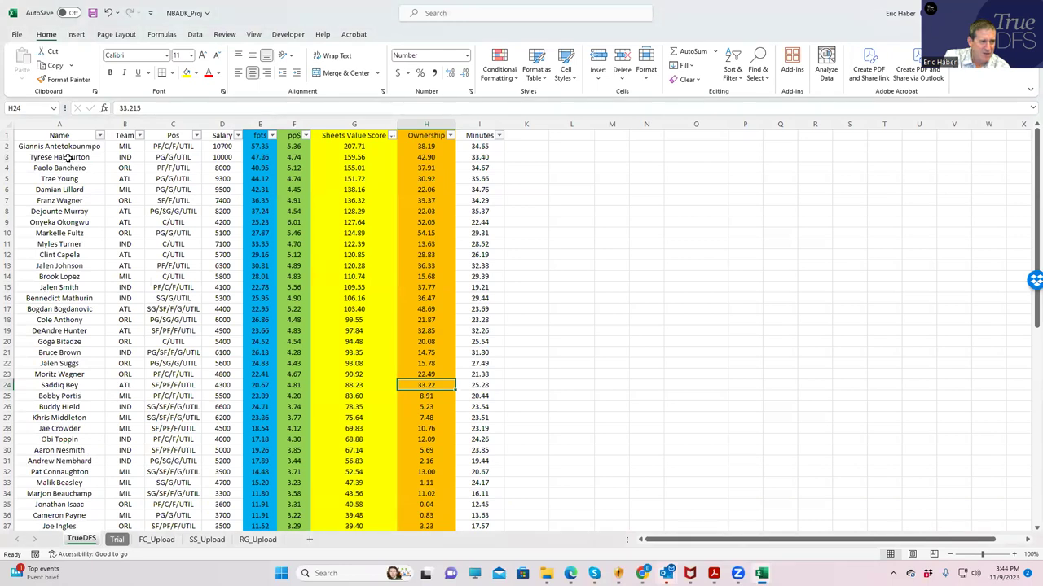
drag(68, 148, 238, 203)
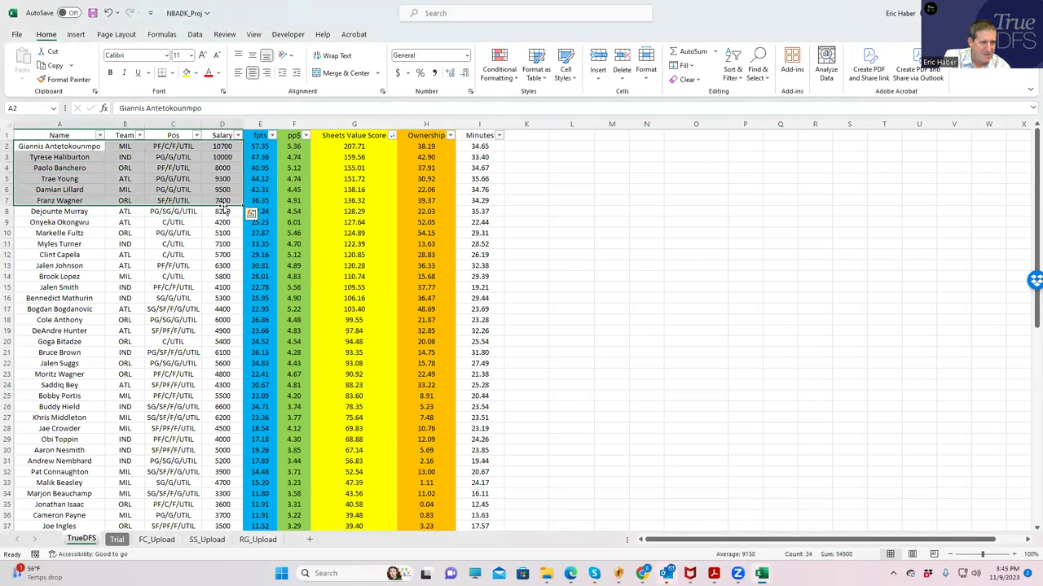
click(216, 220)
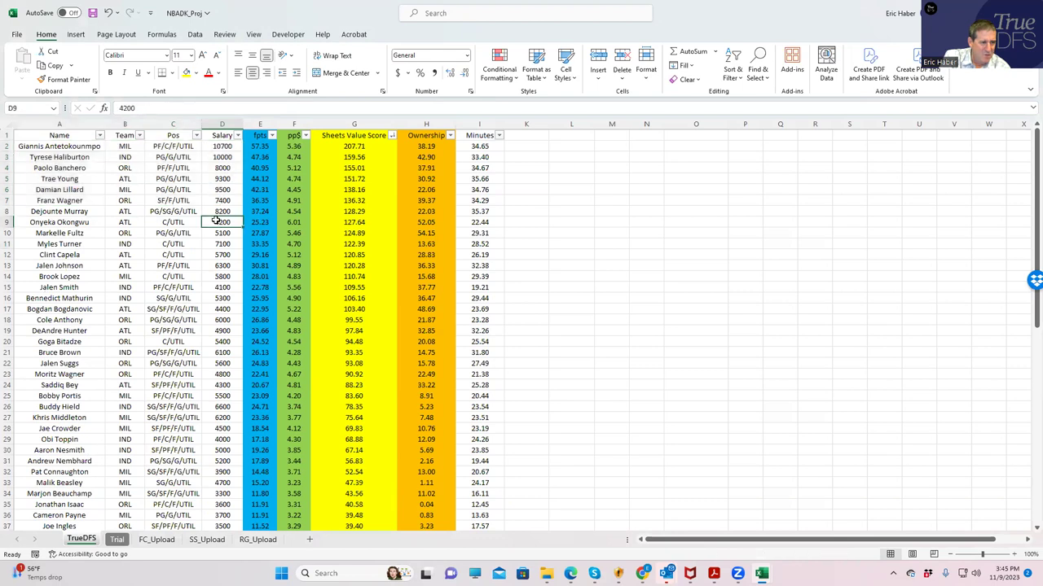
- Review salaries: Okongwu 4200, Wagner 7400, Banchero 8000 and Fultz 5100
click(215, 233)
click(216, 220)
click(222, 210)
click(224, 202)
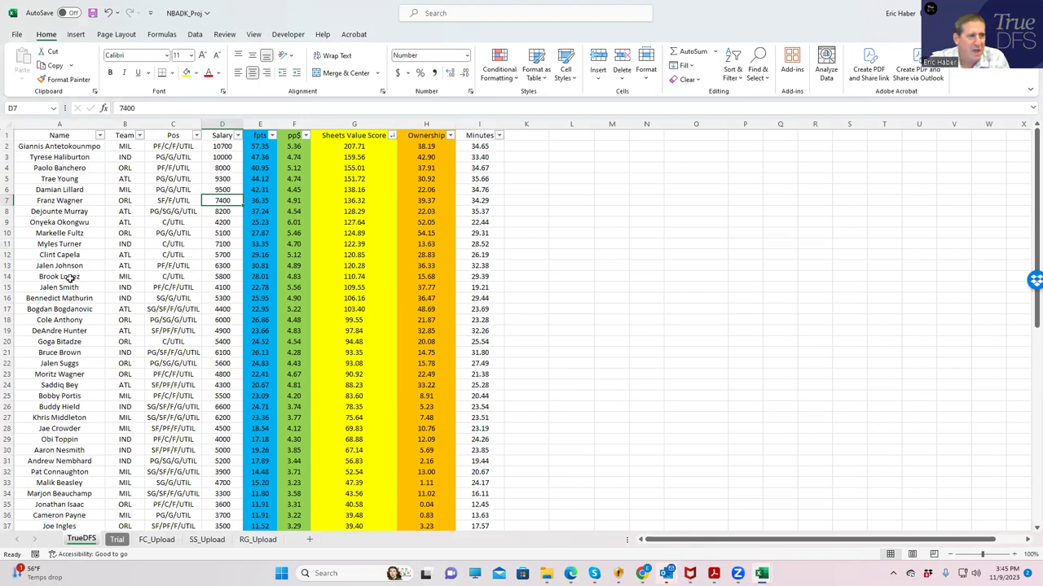
click(131, 169)
click(228, 167)
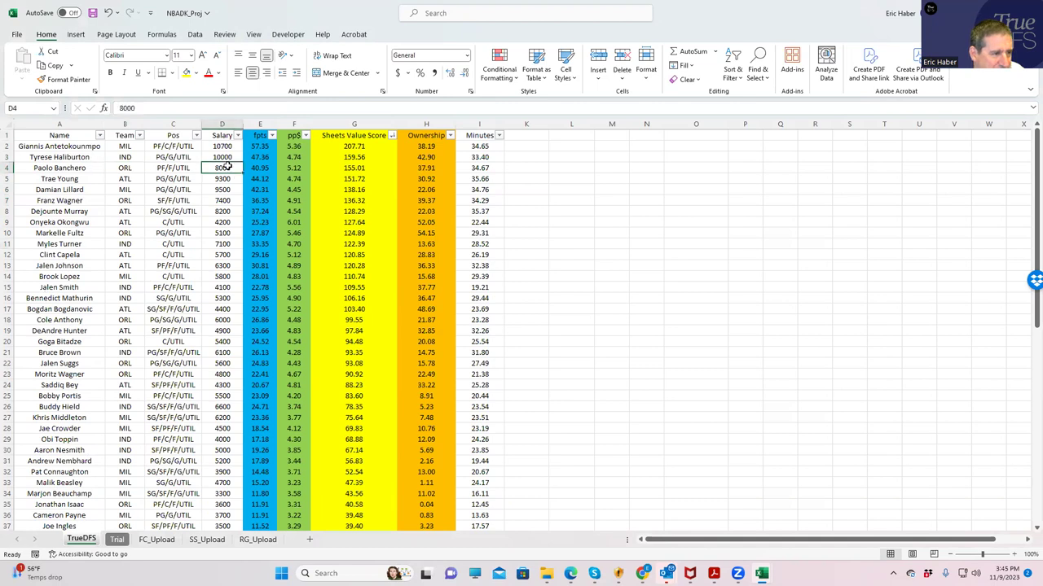
click(225, 200)
click(221, 233)
click(220, 167)
click(226, 200)
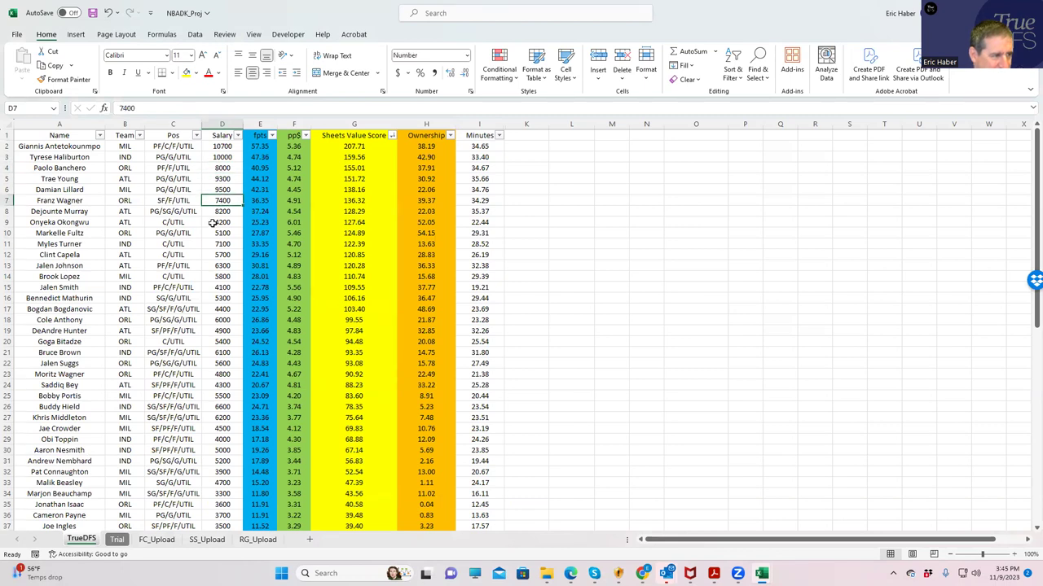
click(223, 233)
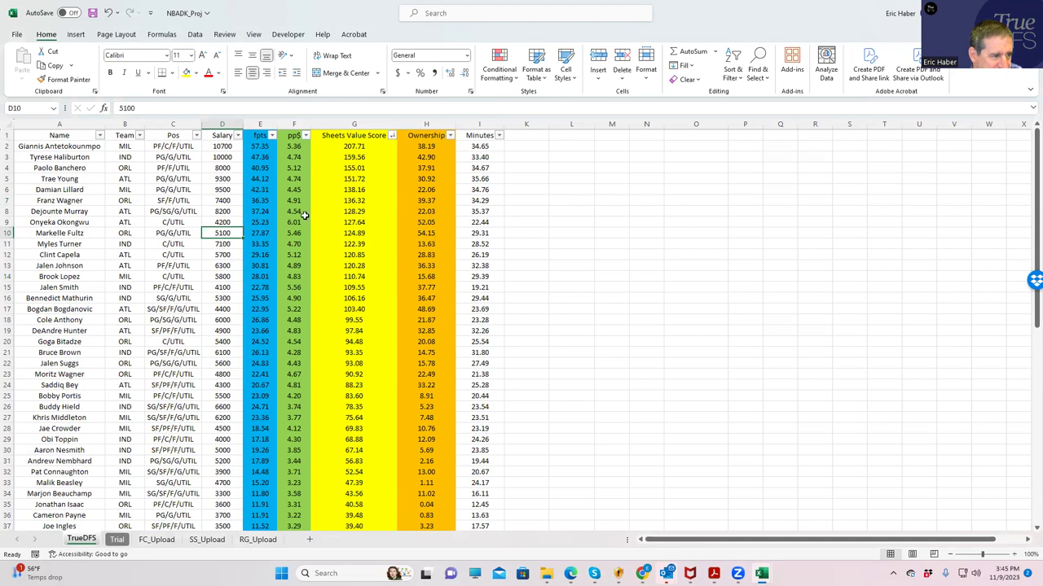
- Back in DraftKings, draft Markelle Fultz at PG from the ATL@ORL game
key(alt+Tab)
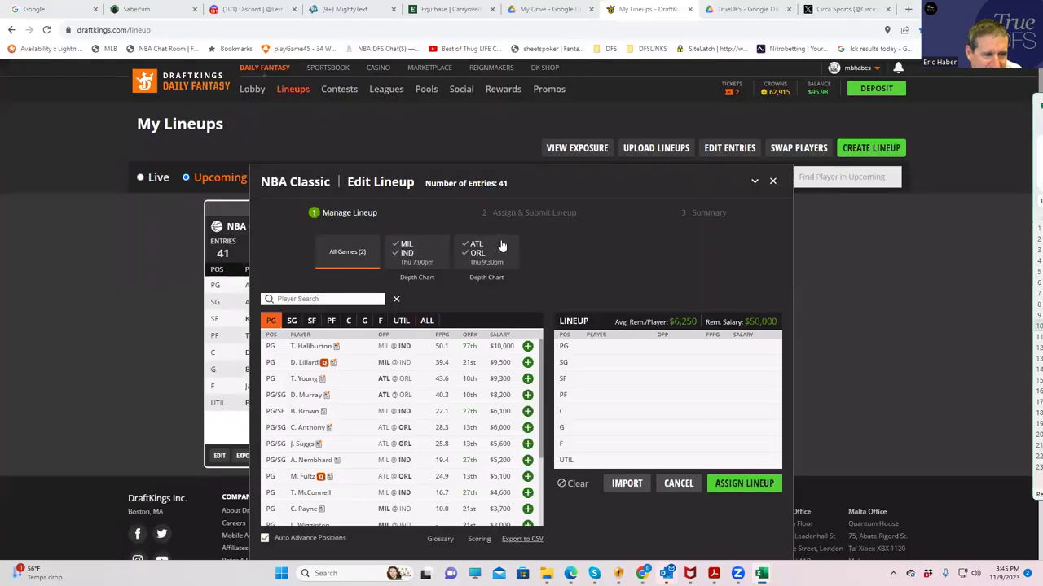
click(483, 255)
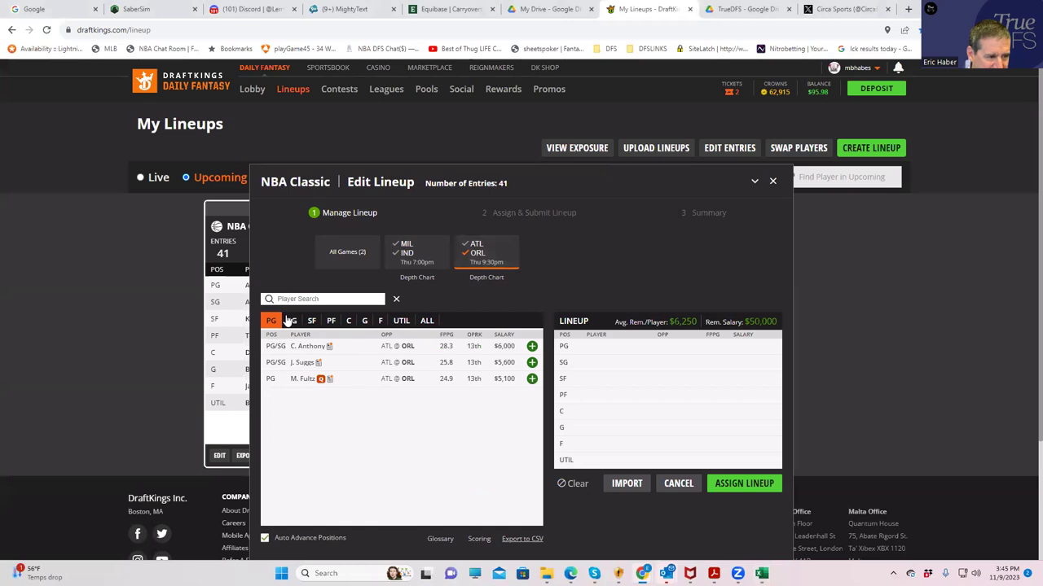
click(294, 379)
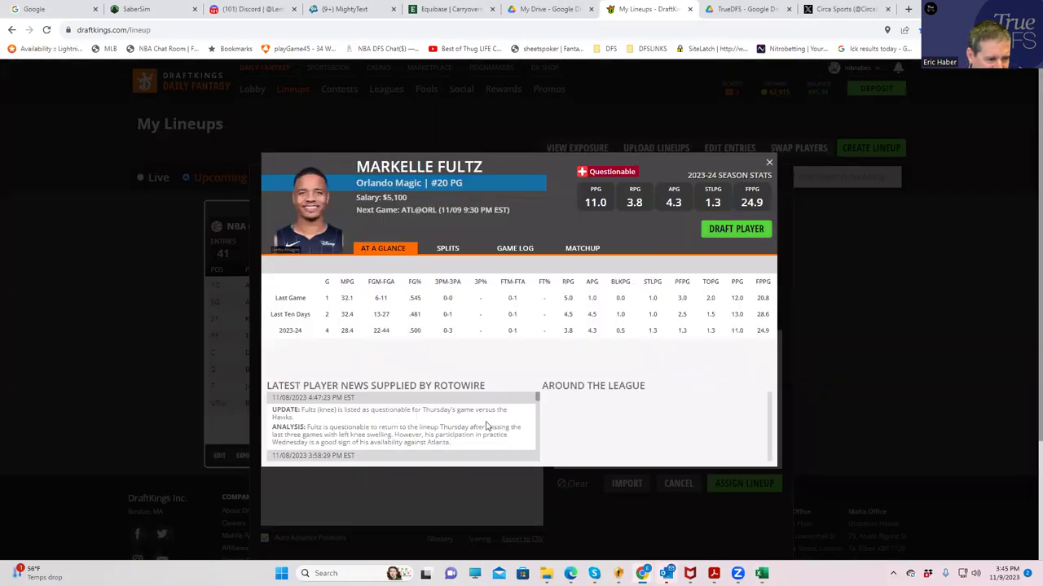
click(727, 229)
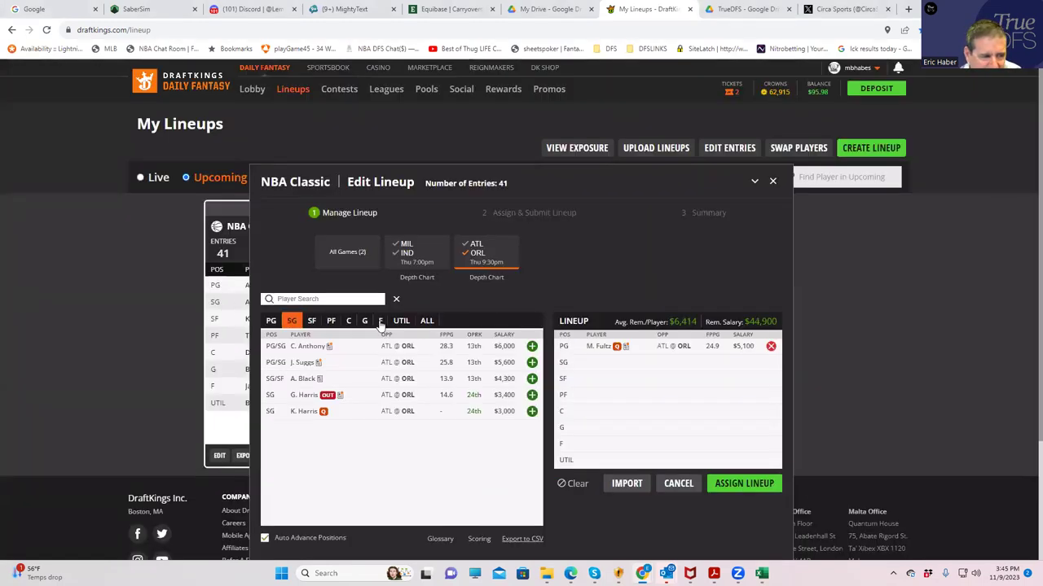
- Add F. Wagner at SF and P. Banchero at PF, then maximize Excel again
click(312, 321)
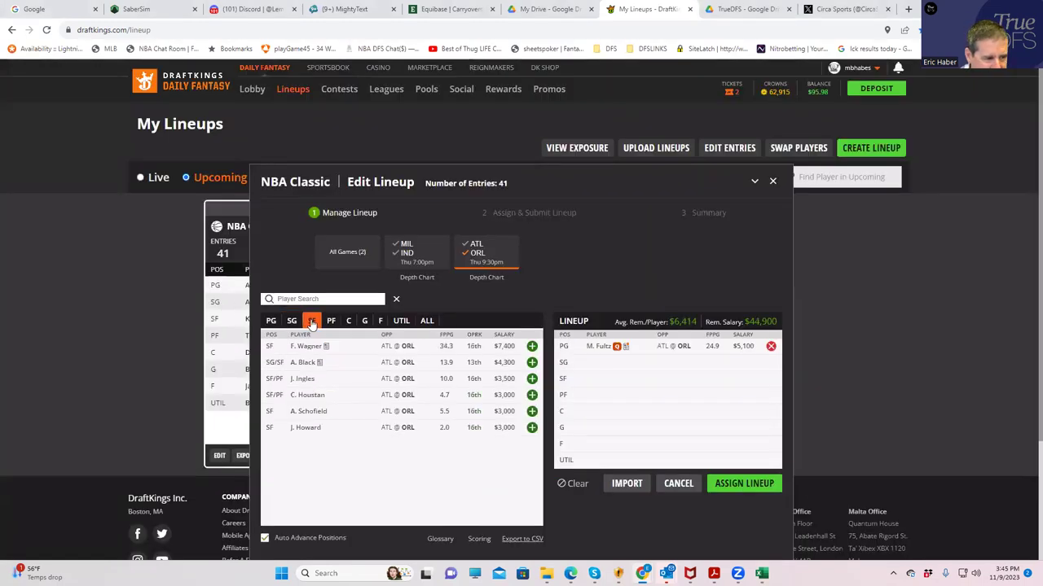
click(531, 346)
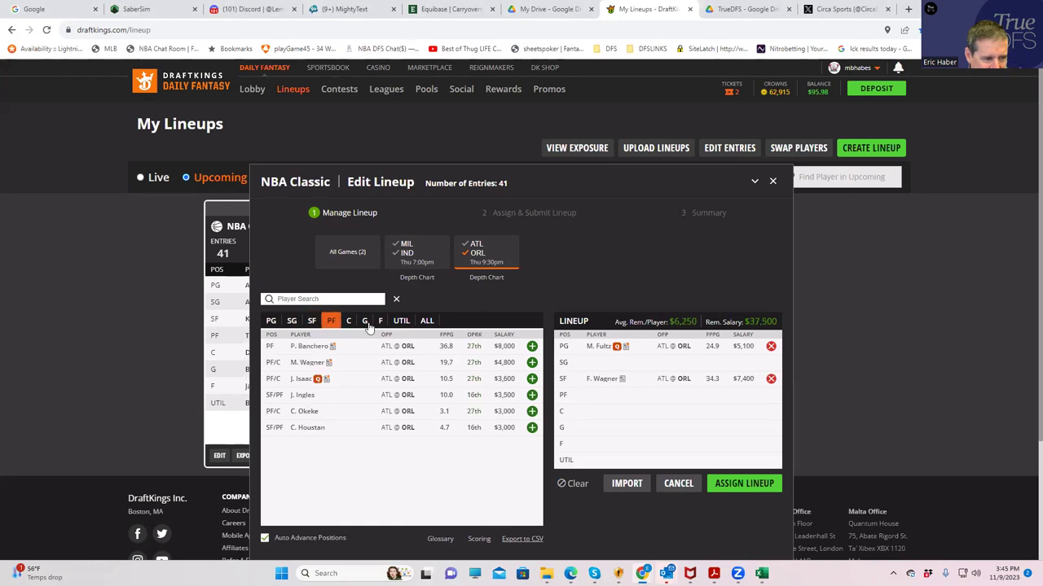
click(531, 346)
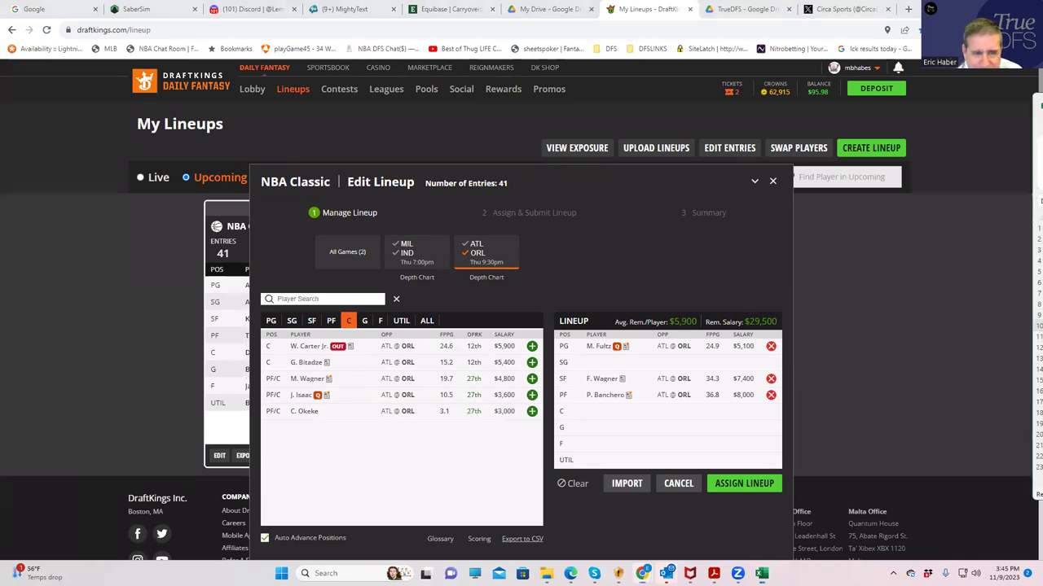
key(super+shift+Left)
key(super+Up)
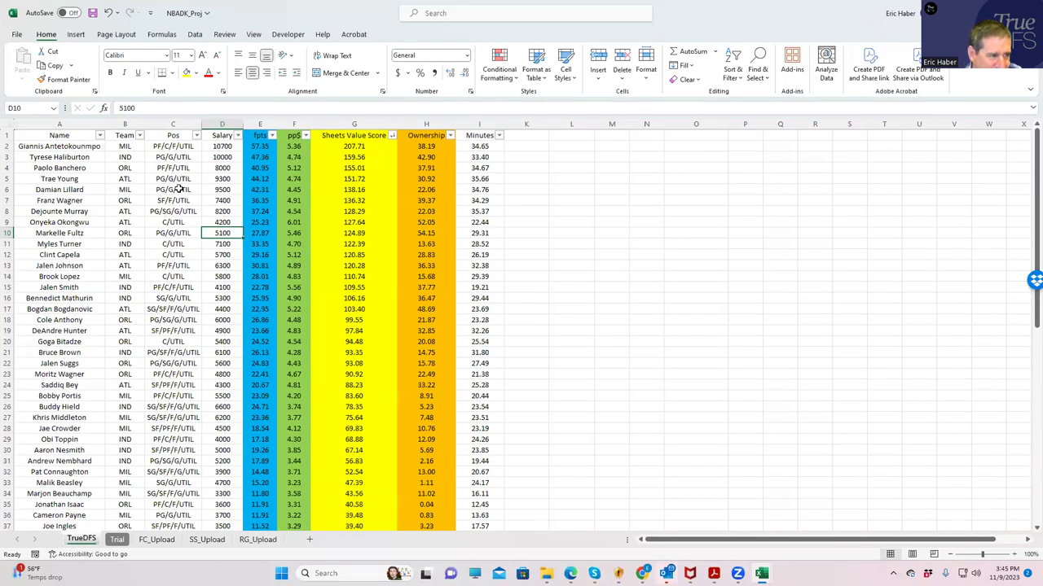
- Check Trae Young's and Jalen Johnson's eligible positions, then return to the DraftKings editor
click(177, 178)
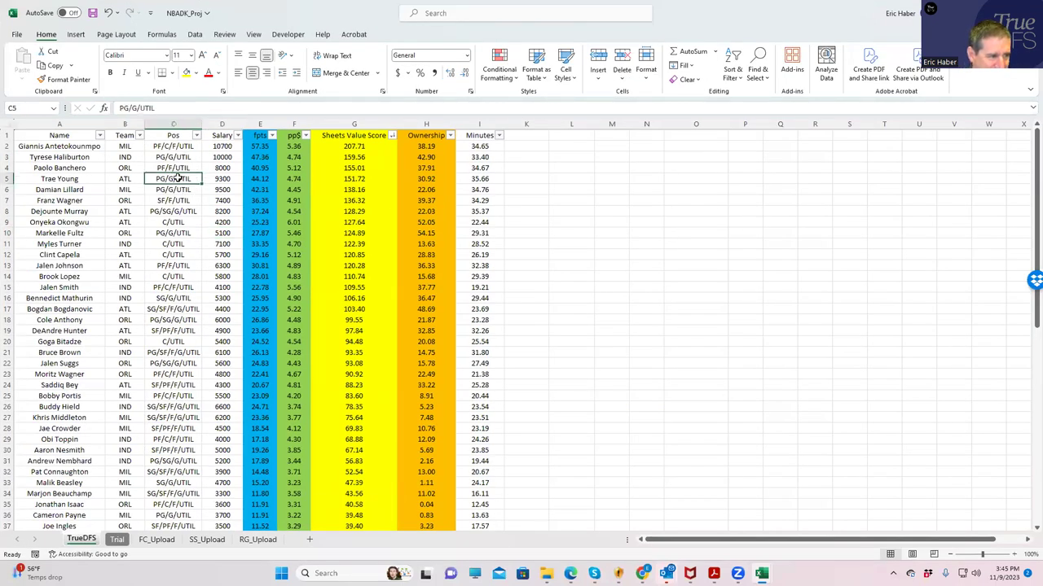
click(176, 266)
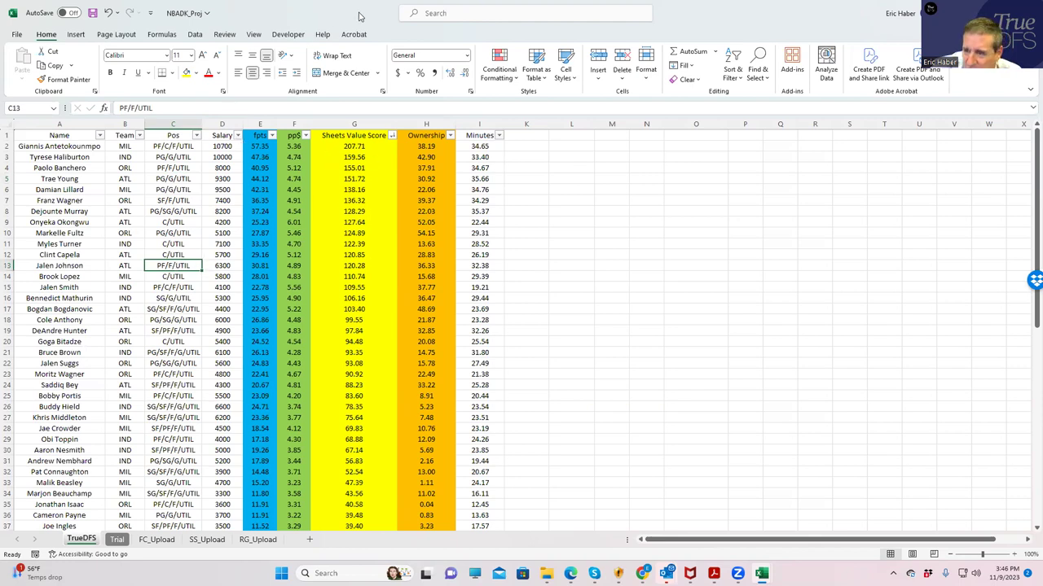
key(alt+Tab)
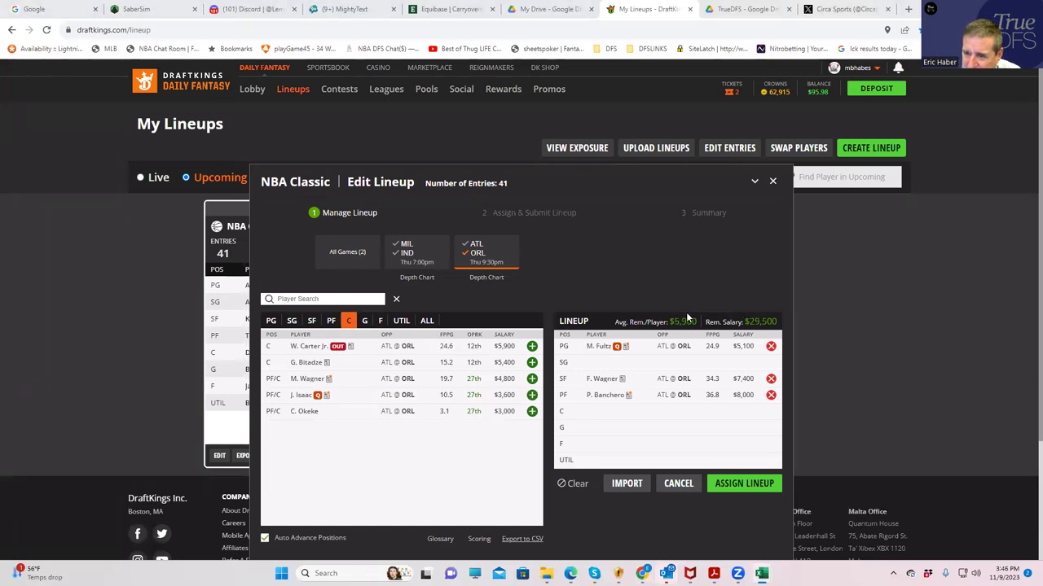
- Add D. Murray at SG and O. Okongwu at C, leaving $17,100 in salary
click(291, 320)
click(478, 257)
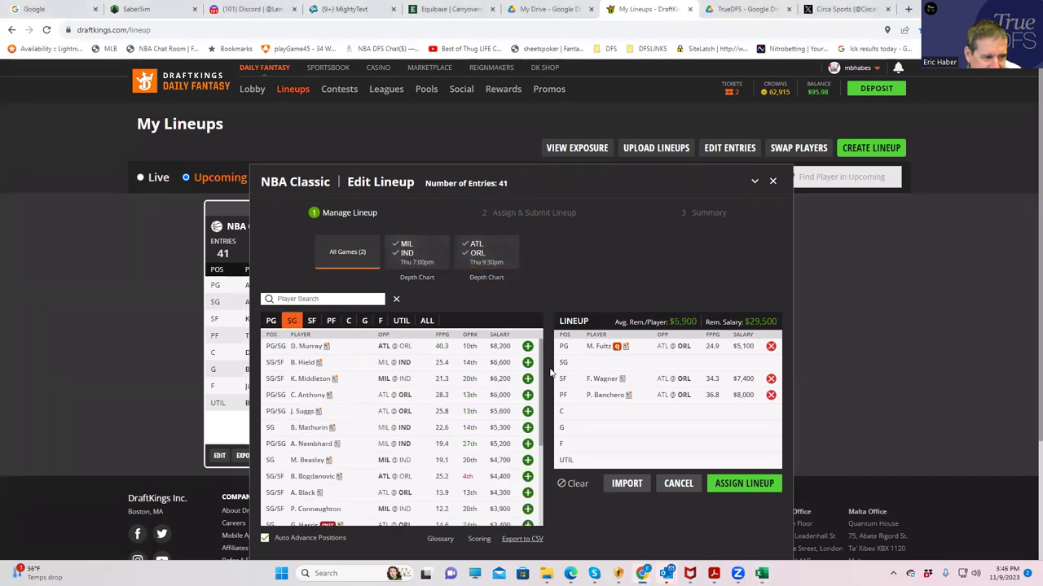
click(527, 347)
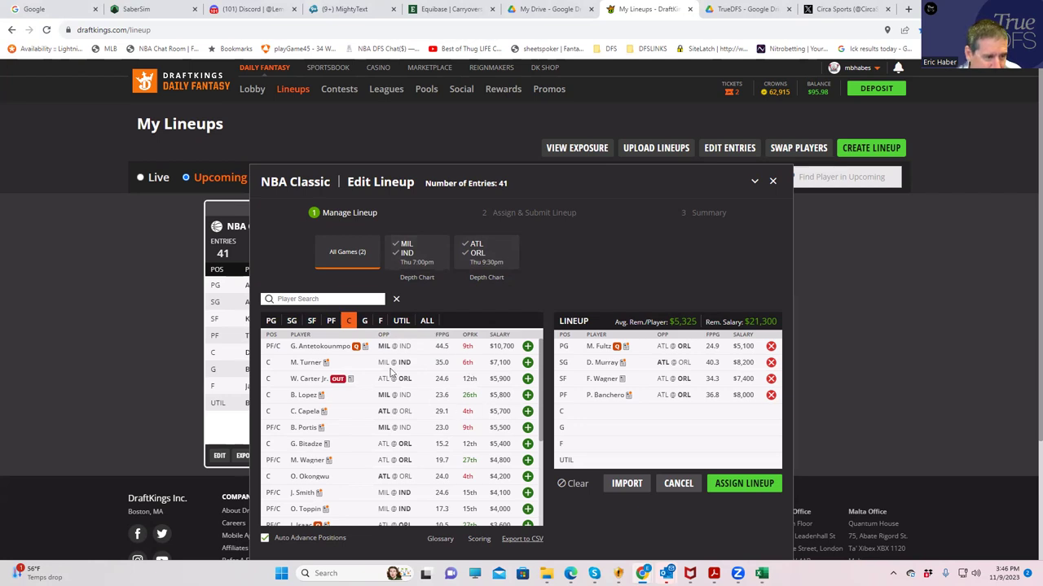
click(485, 250)
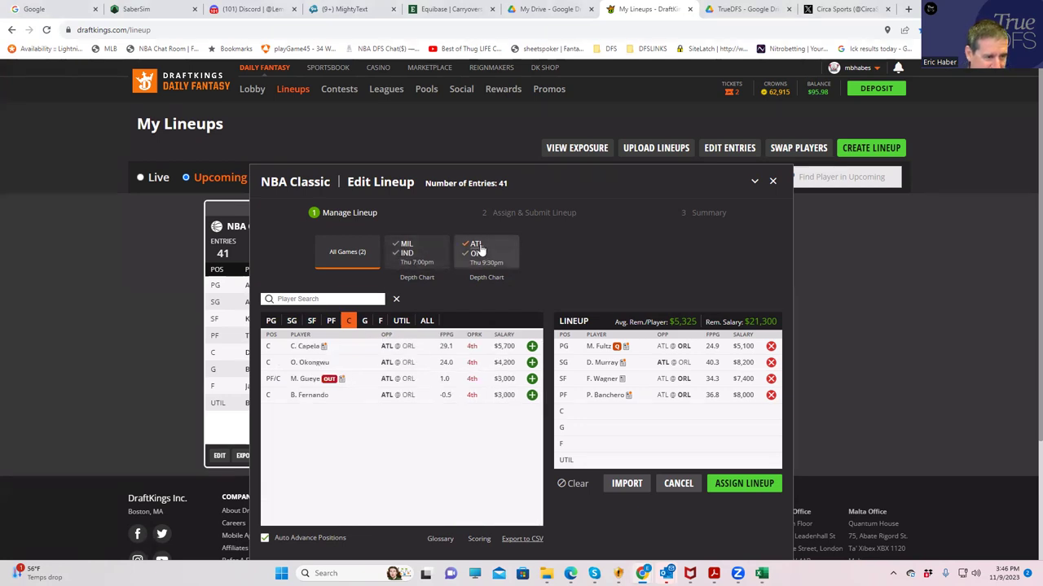
click(532, 363)
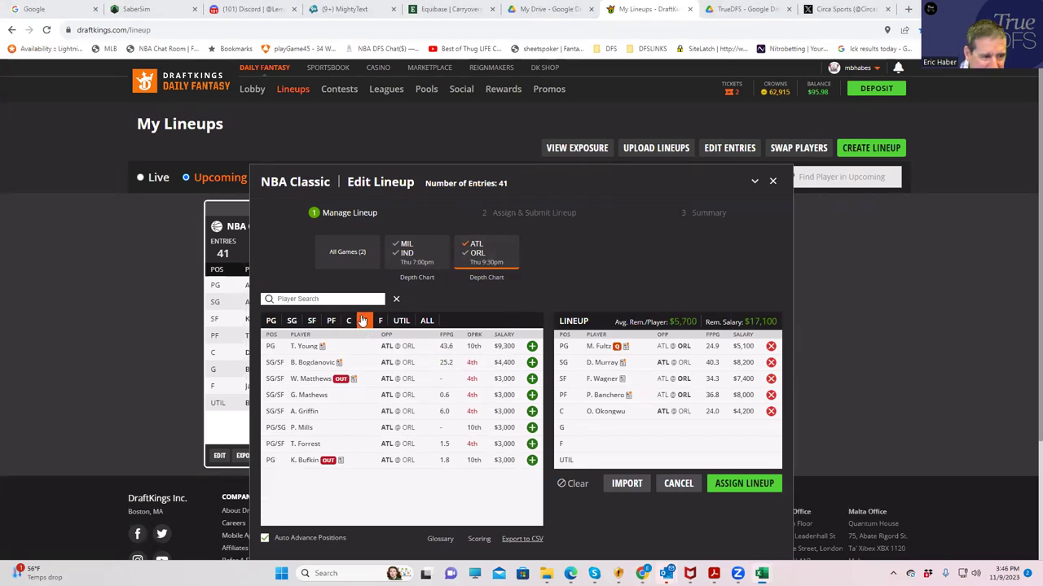
- Try T. Young at G, remove him, and add J. Johnson at F instead
click(531, 346)
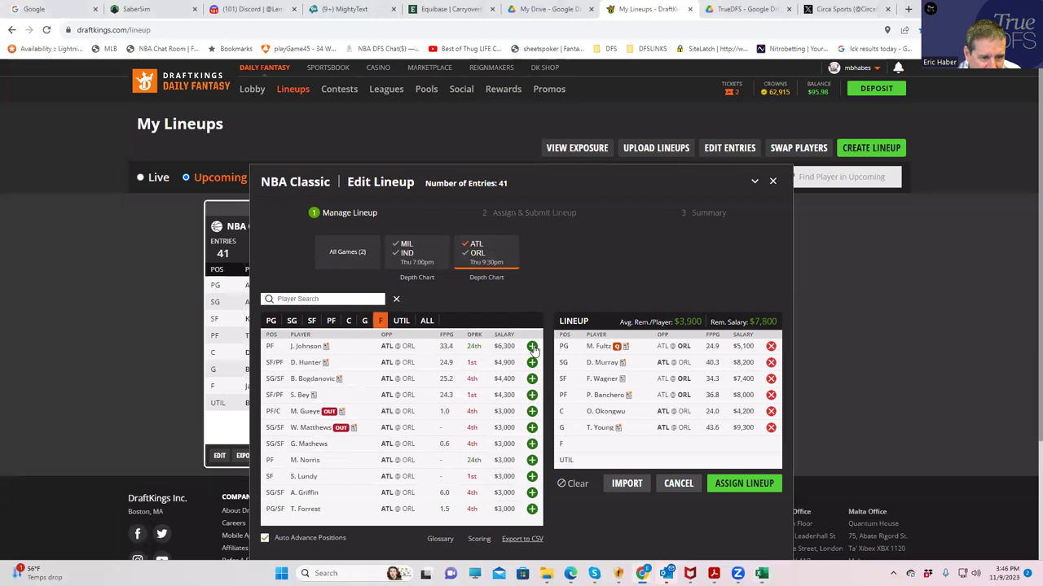
click(771, 428)
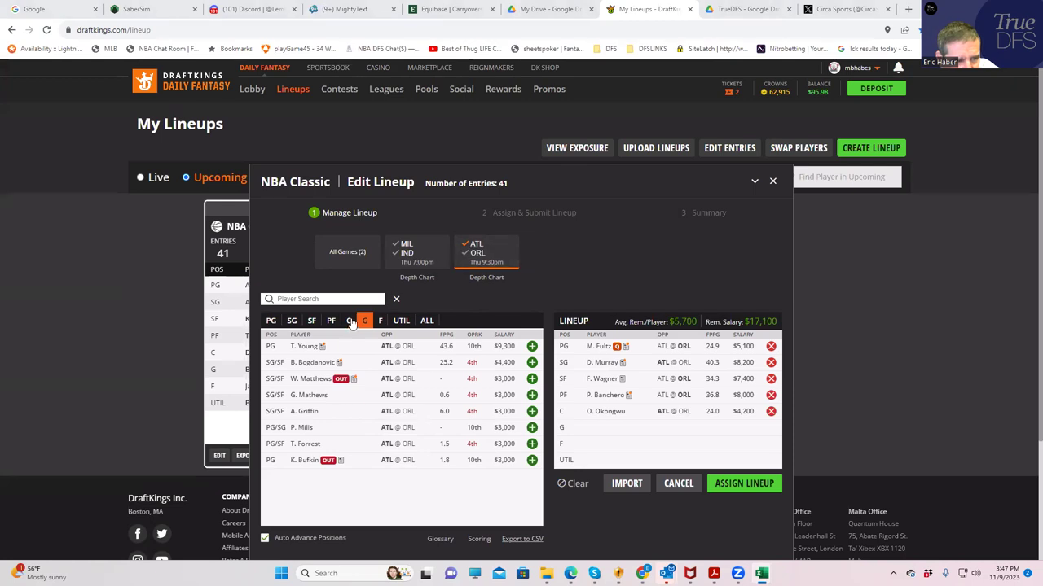
click(381, 321)
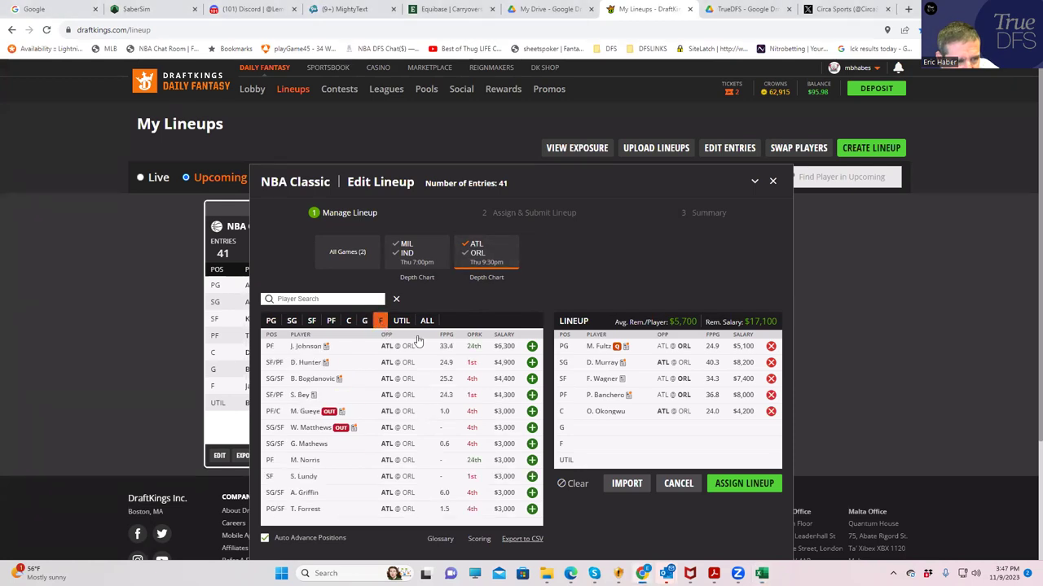
click(529, 346)
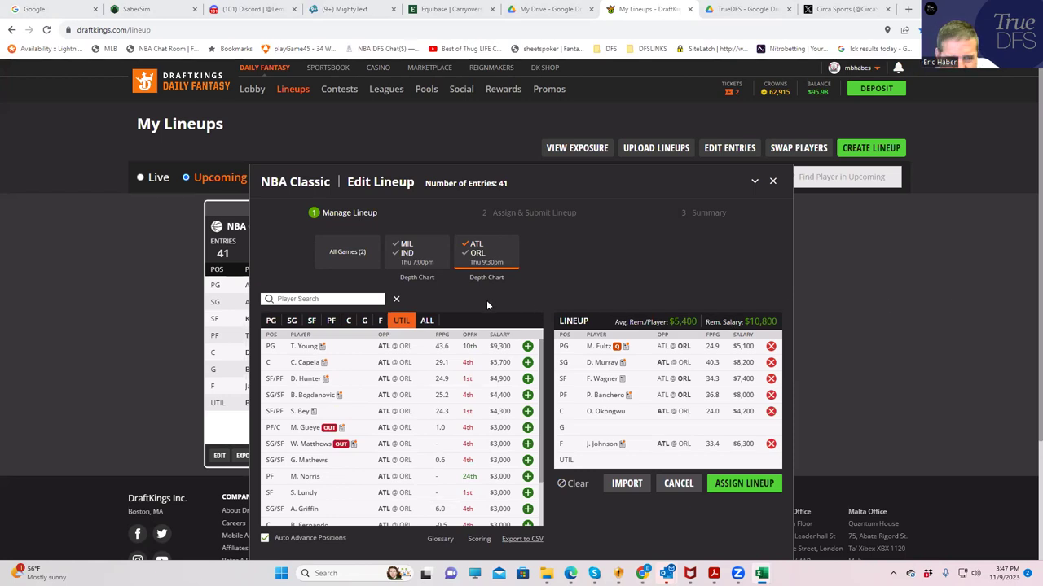
- Search and add B. Mathurin at G and G. Bitadze at UTIL, leaving $100
click(477, 252)
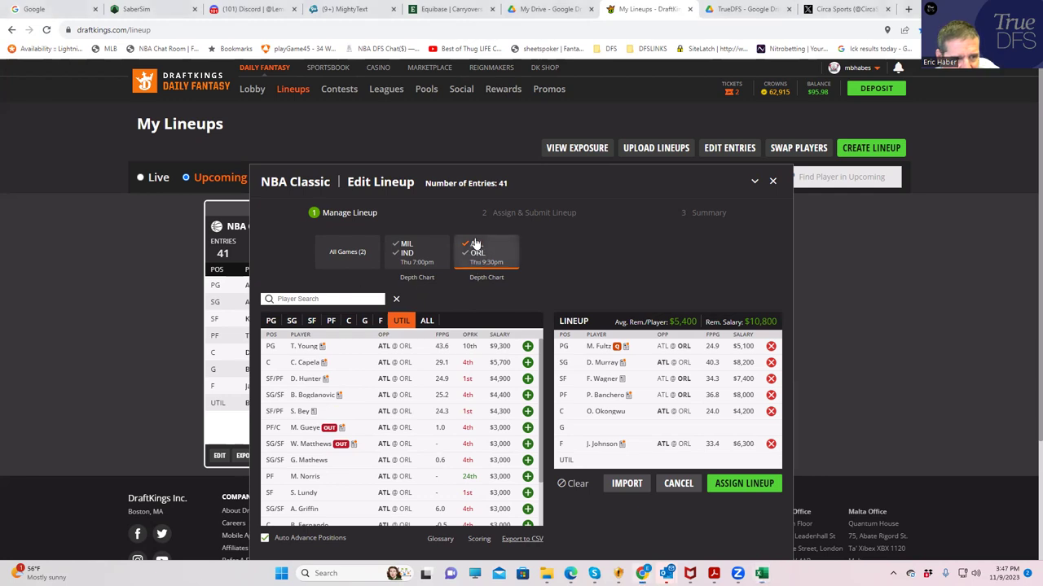
click(407, 255)
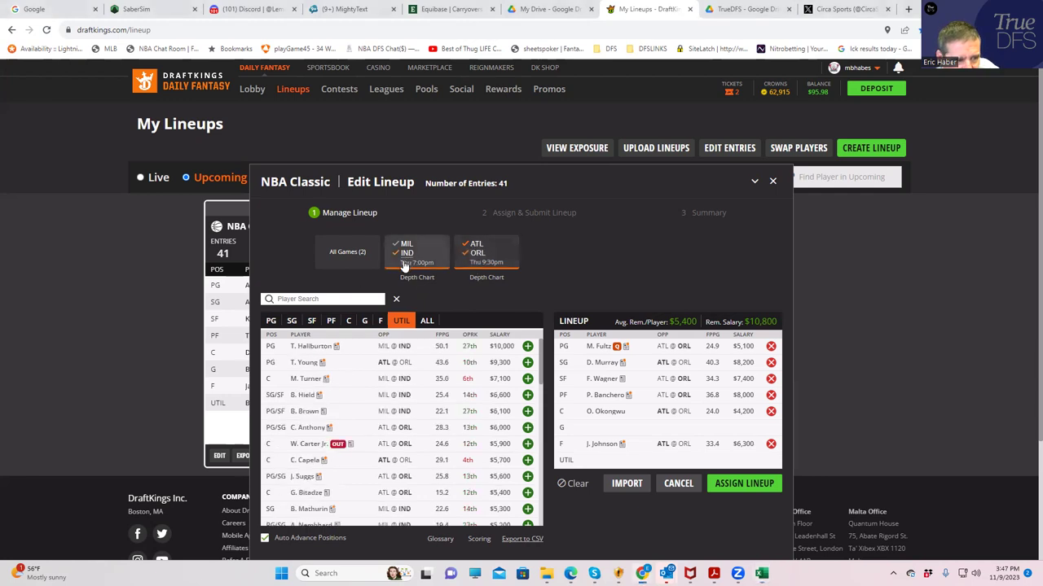
click(312, 299)
text(math)
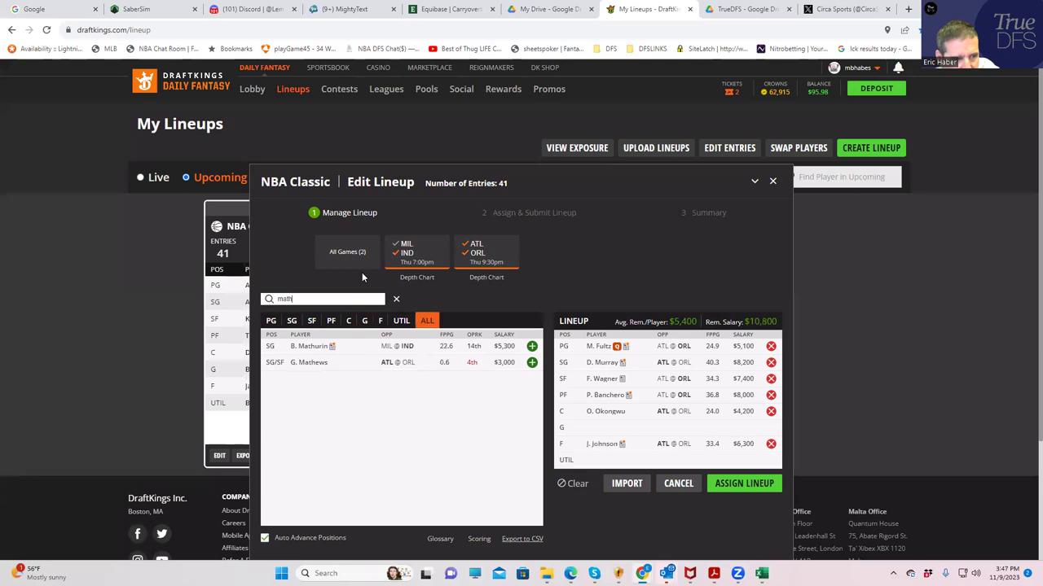
click(531, 346)
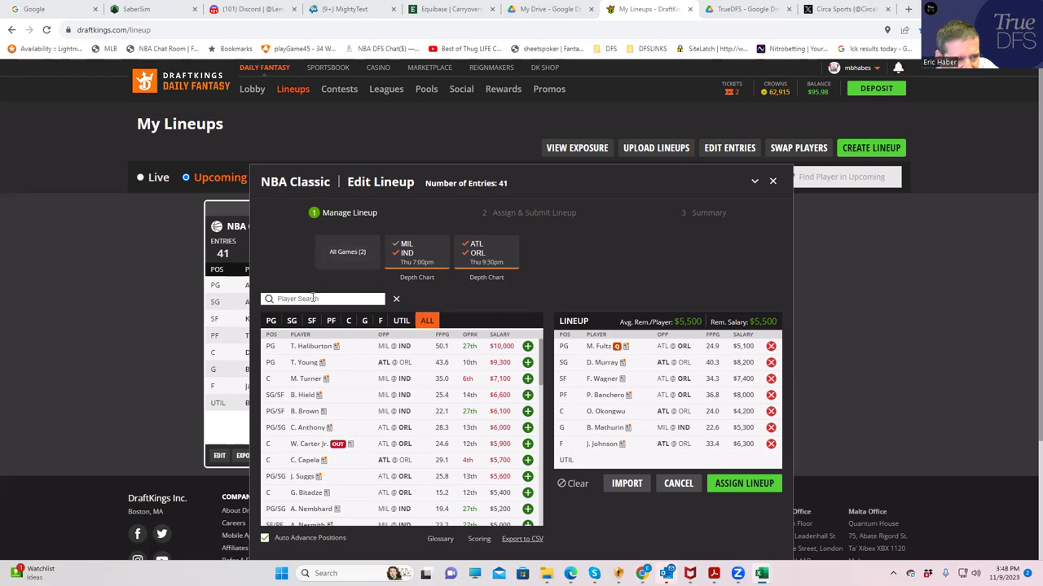
click(281, 299)
text(gog)
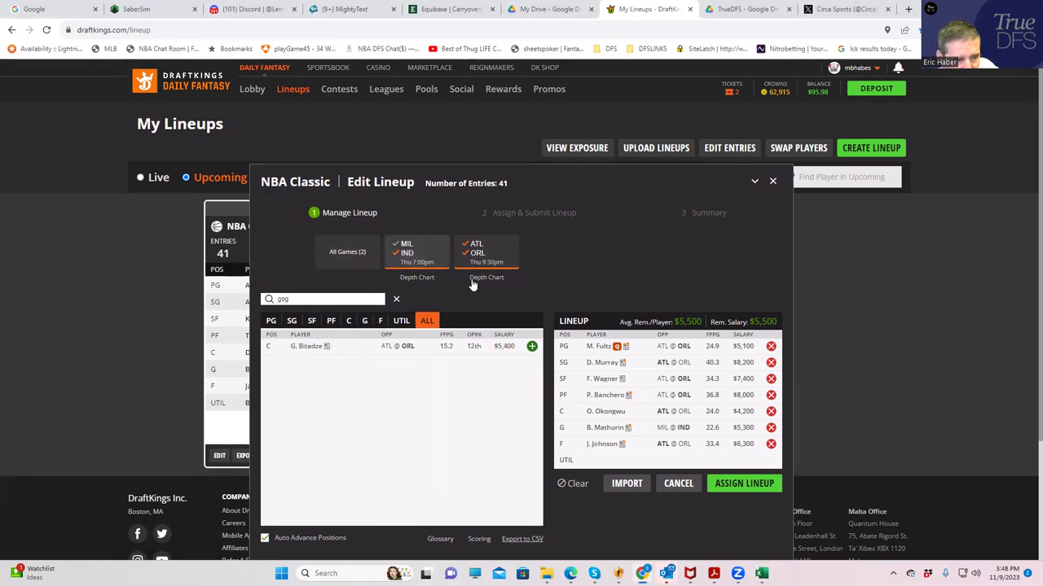
click(530, 347)
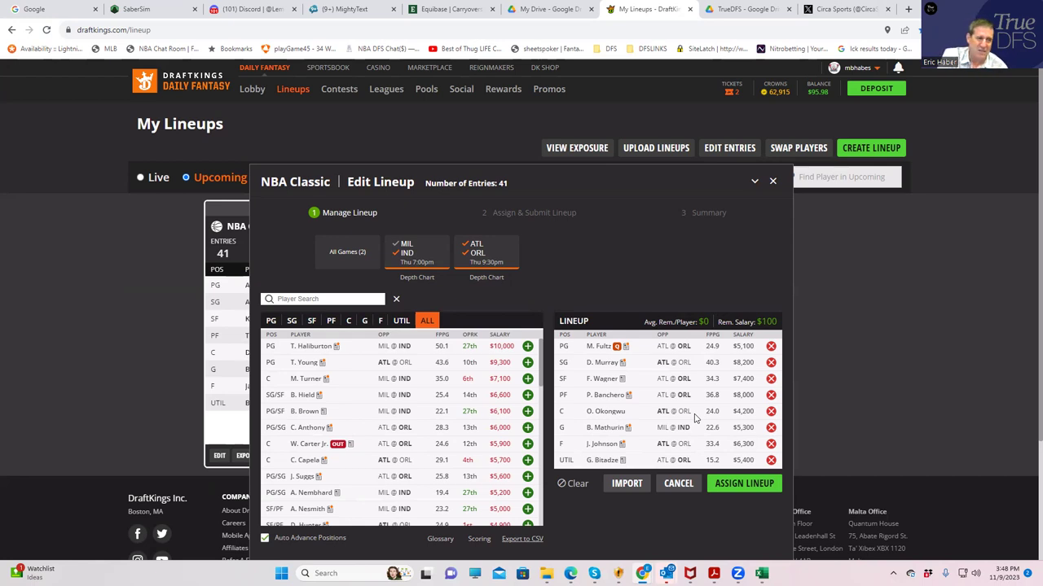
- Assign the lineup to all 41 entries, then clear the editor to an empty $50,000 lineup
click(743, 483)
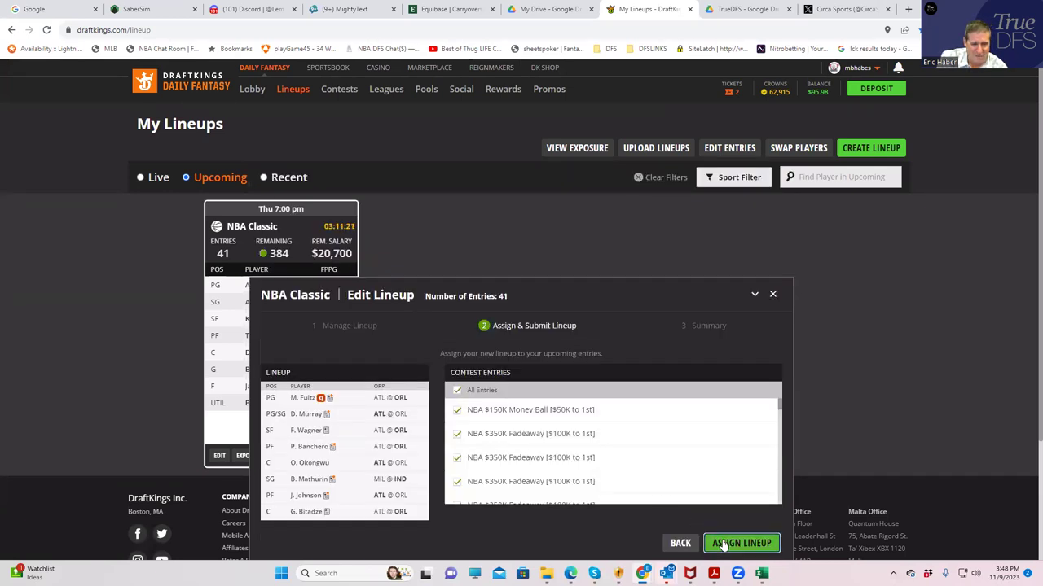
click(724, 544)
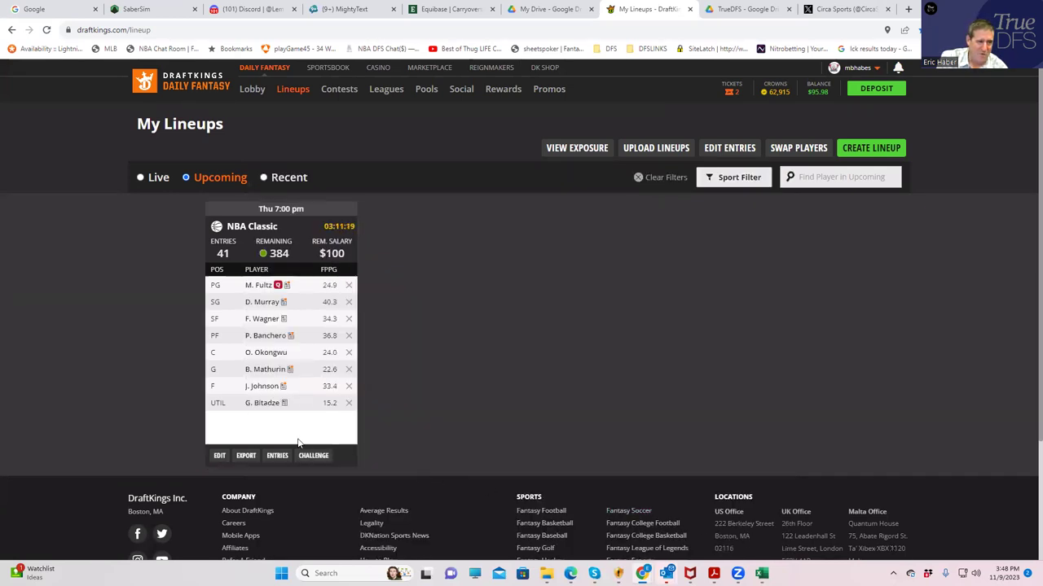
click(219, 455)
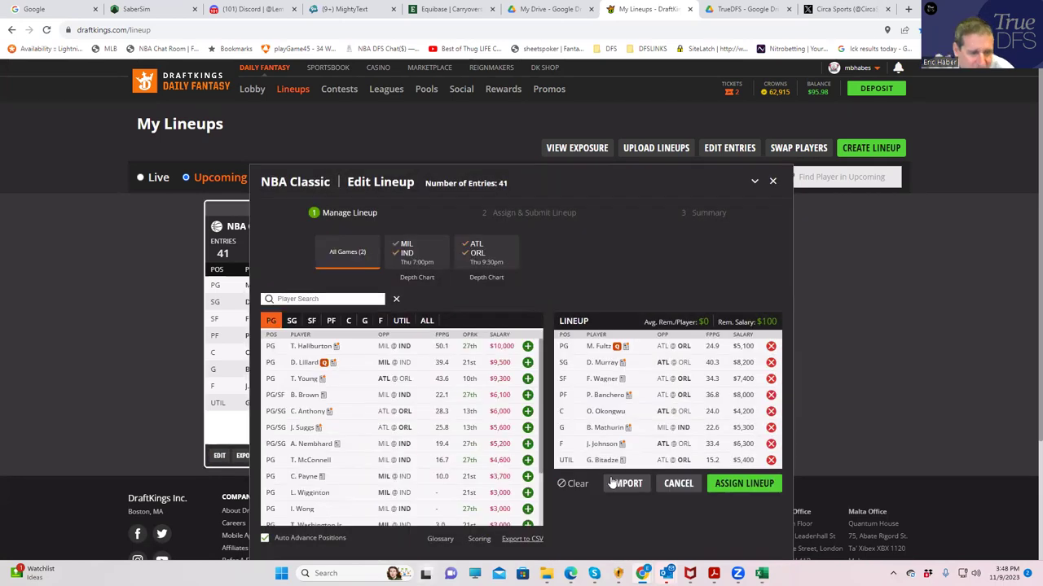
click(578, 484)
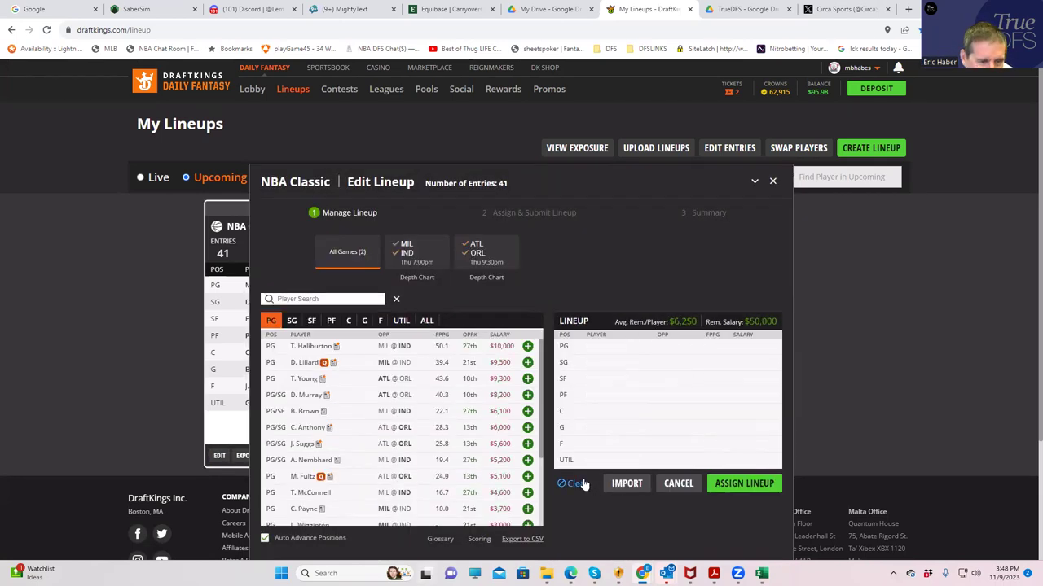
- Add G. Antetokounmpo at PF and T. Haliburton at PG from the MIL/IND game
click(330, 321)
click(528, 346)
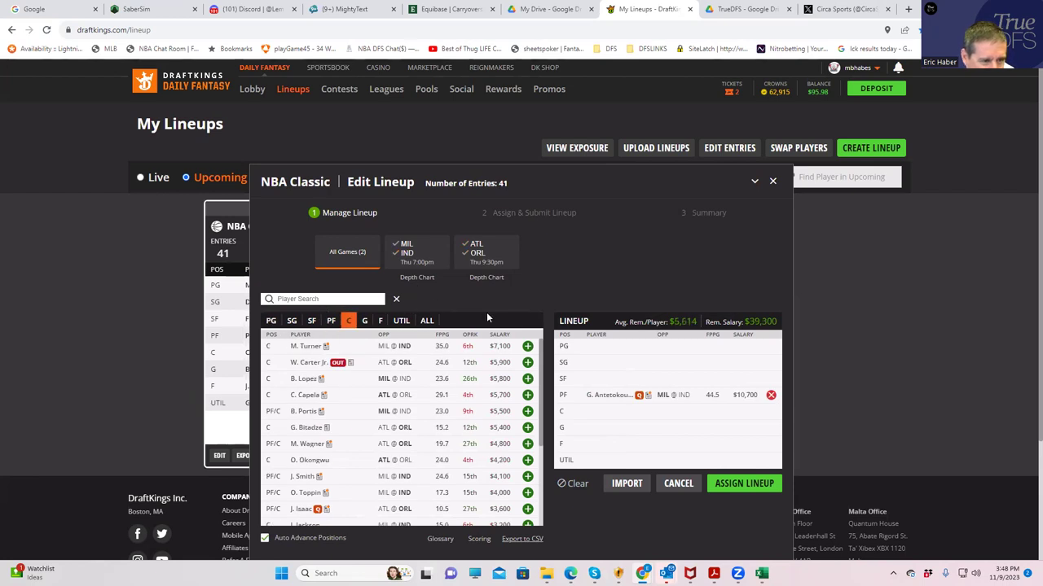
click(408, 261)
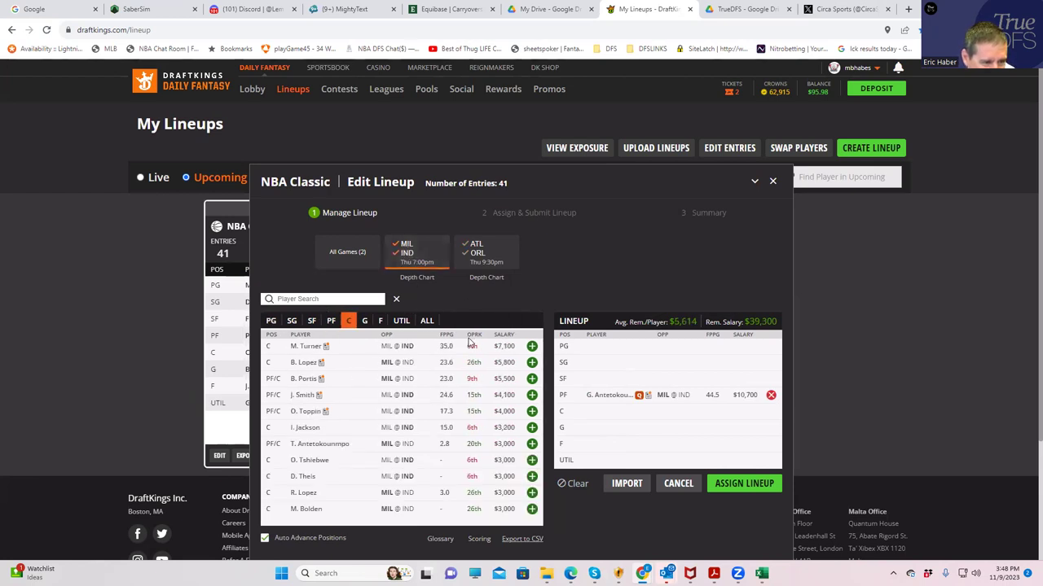
click(272, 319)
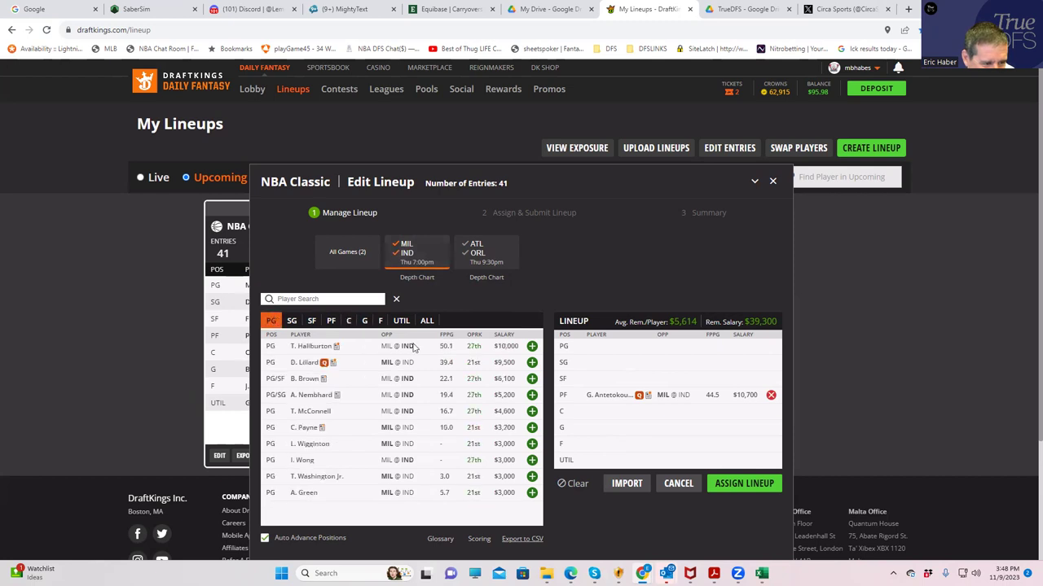
click(531, 346)
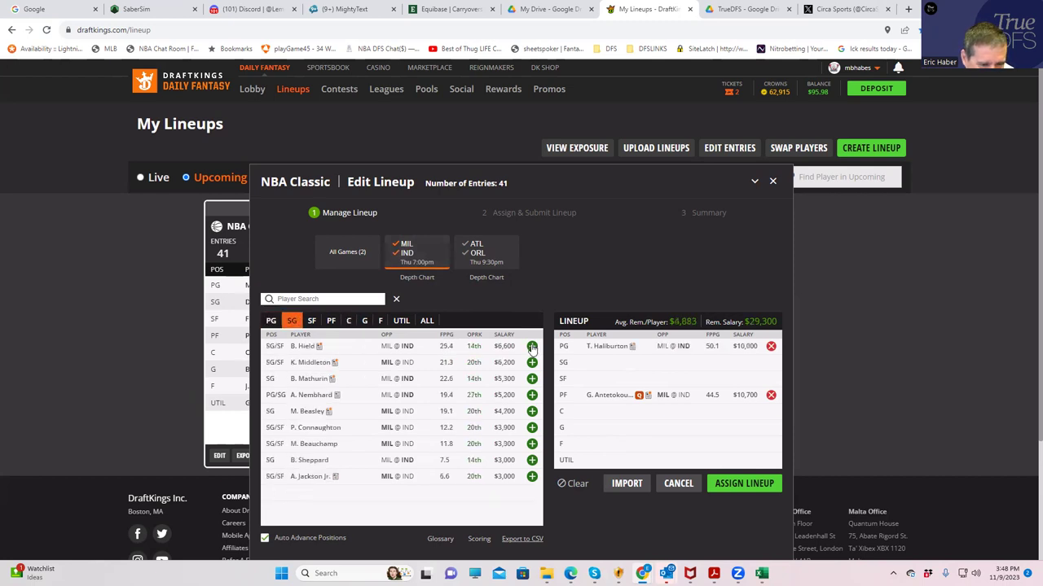
- Add J. Smith at F from MIL/IND, leaving $25,200 remaining
click(411, 256)
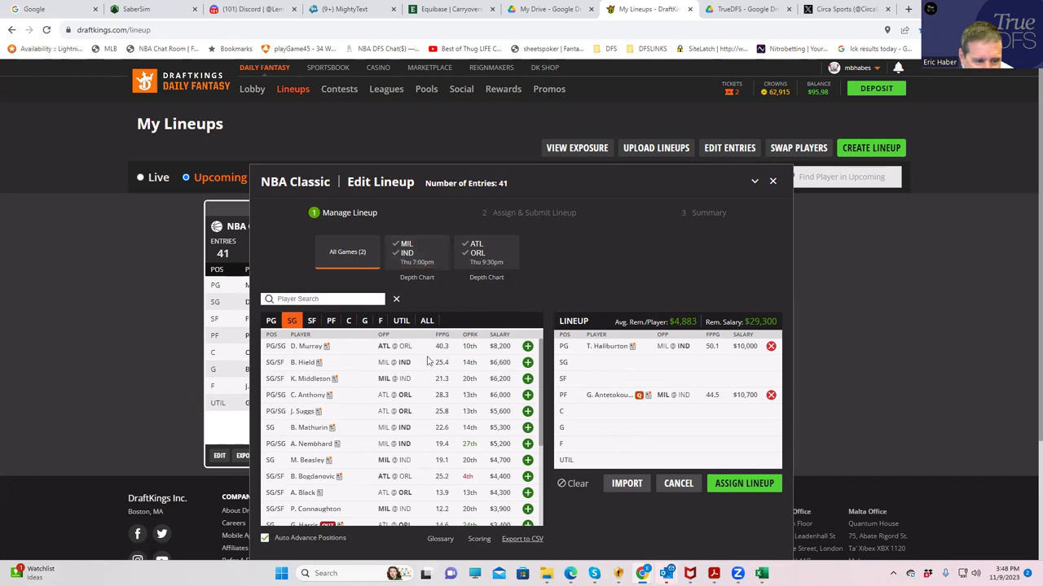
click(348, 322)
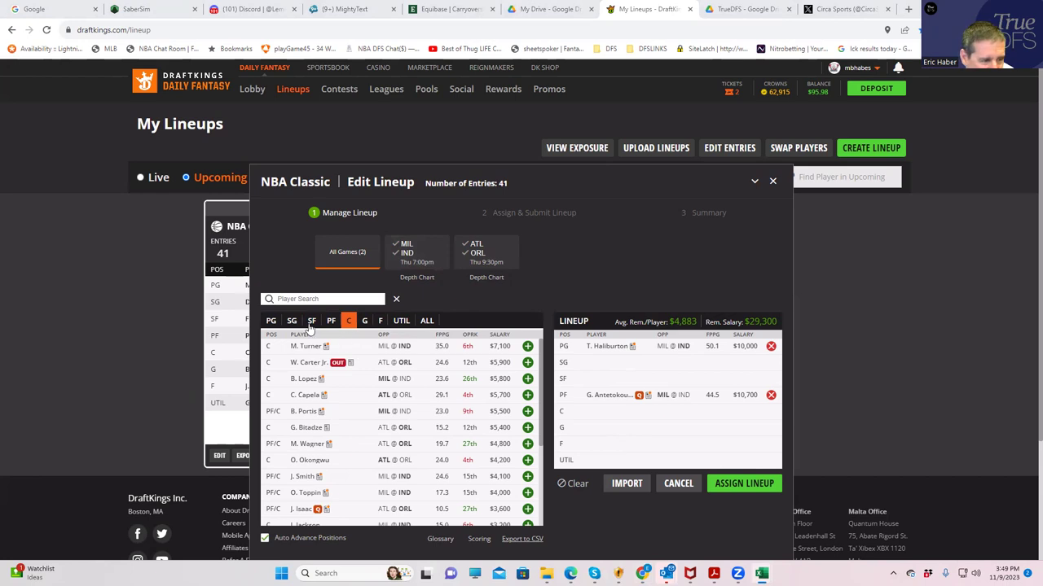
click(379, 322)
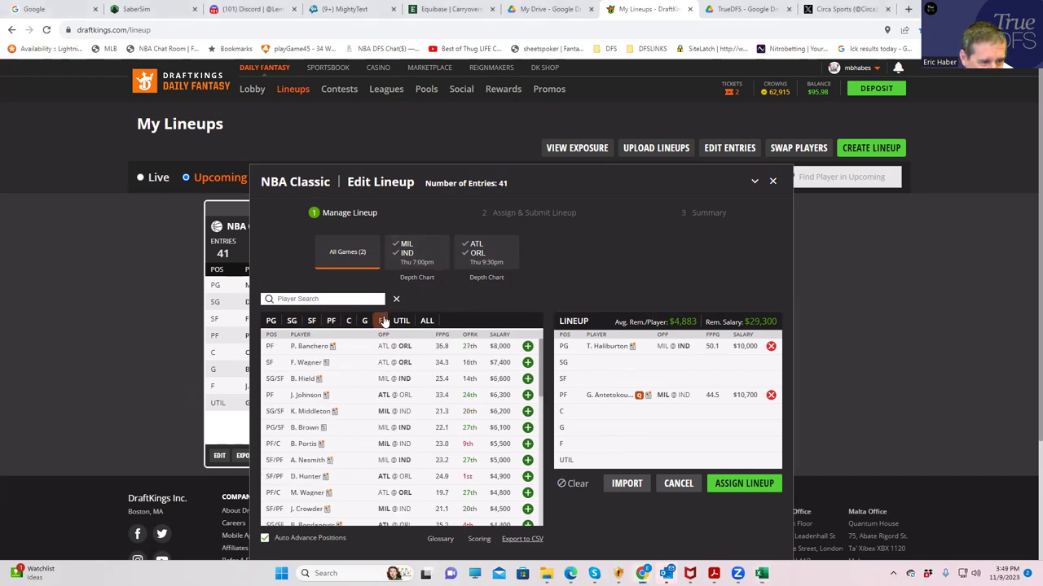
click(415, 255)
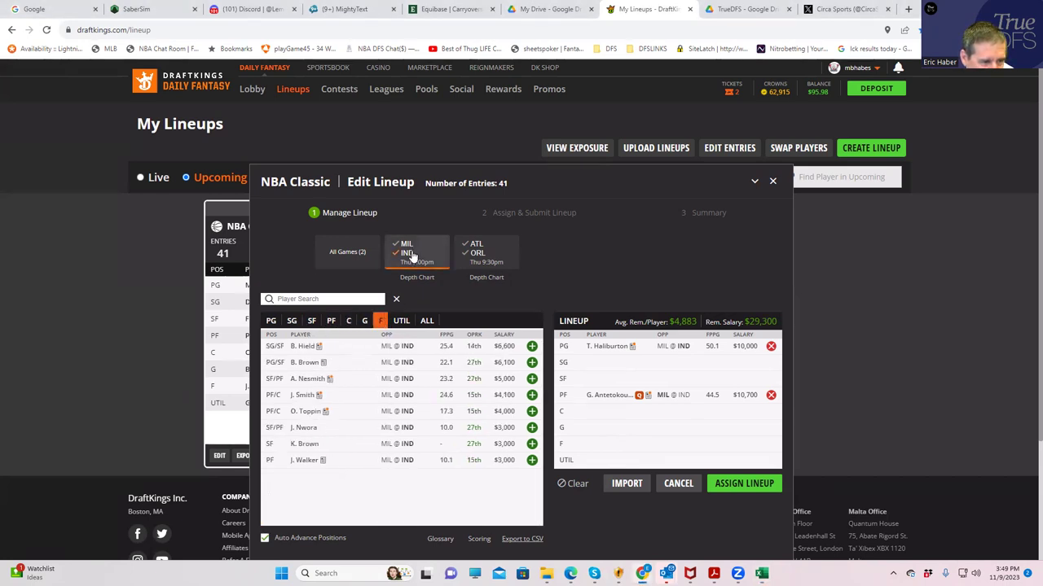
click(532, 395)
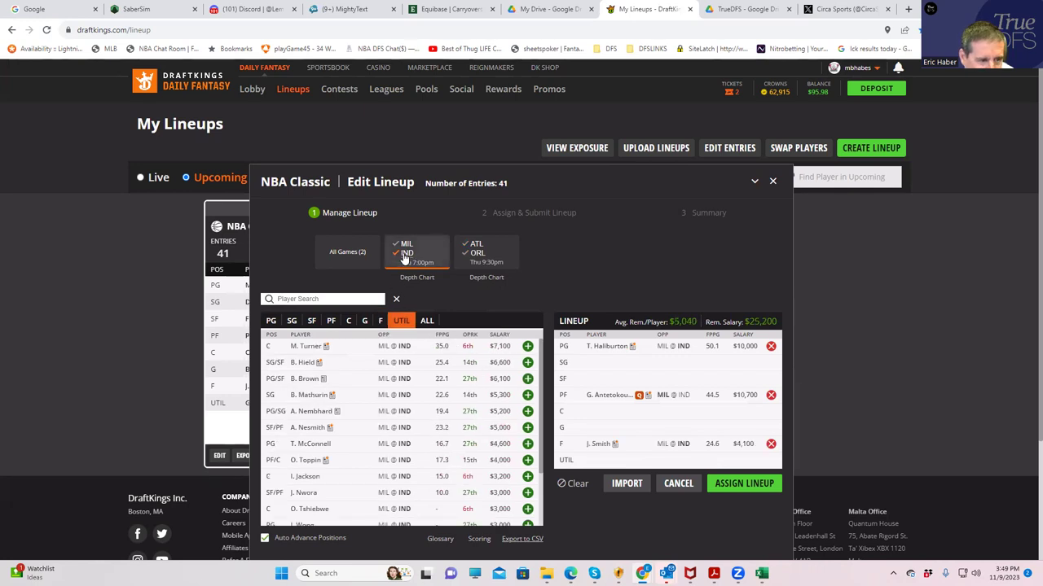
click(475, 253)
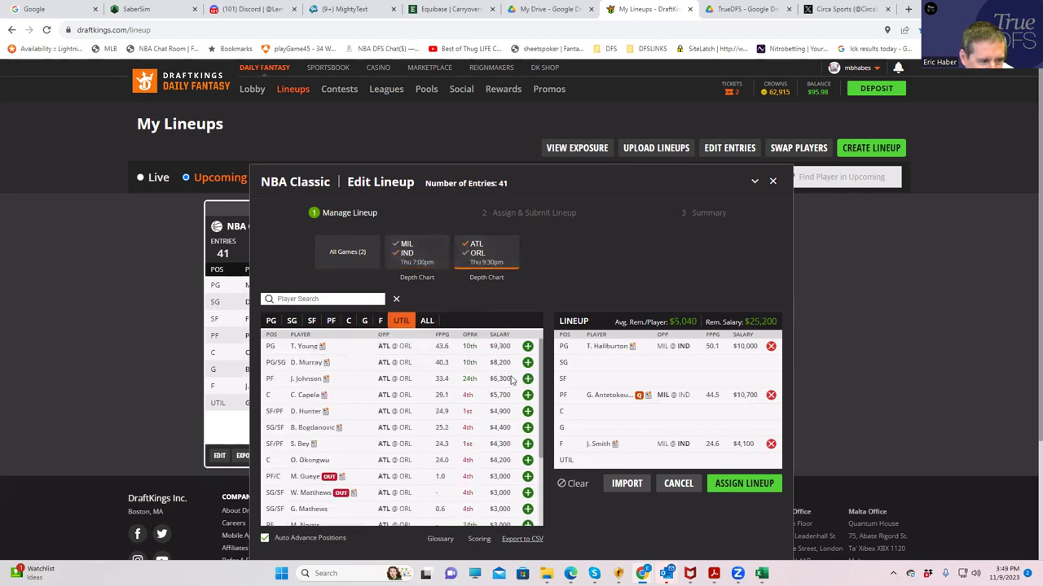
- Add O. Okongwu at C via search 'ok' and M. Fultz at G from ATL/ORL
click(280, 299)
text(ok)
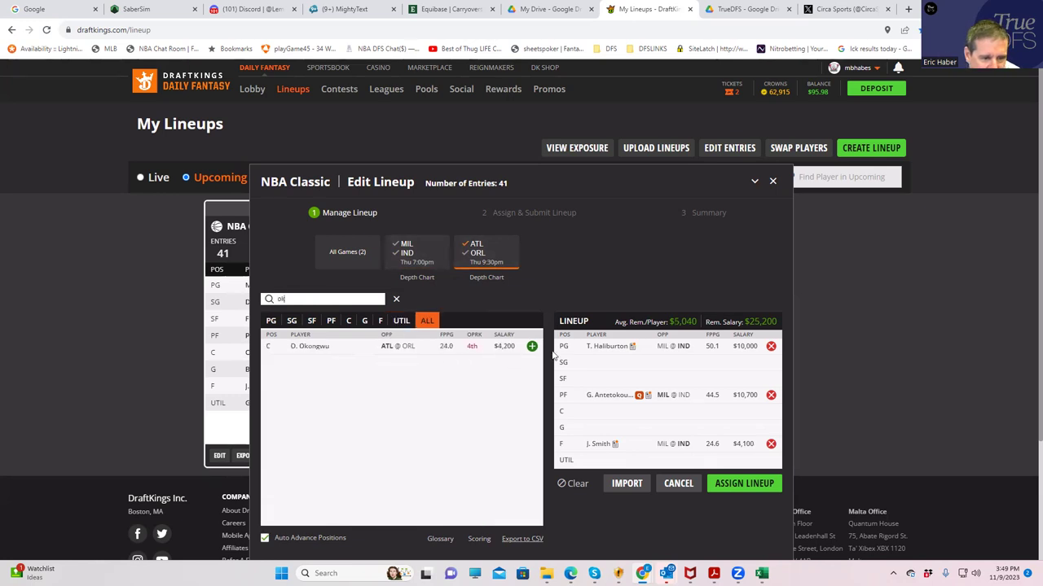
click(531, 346)
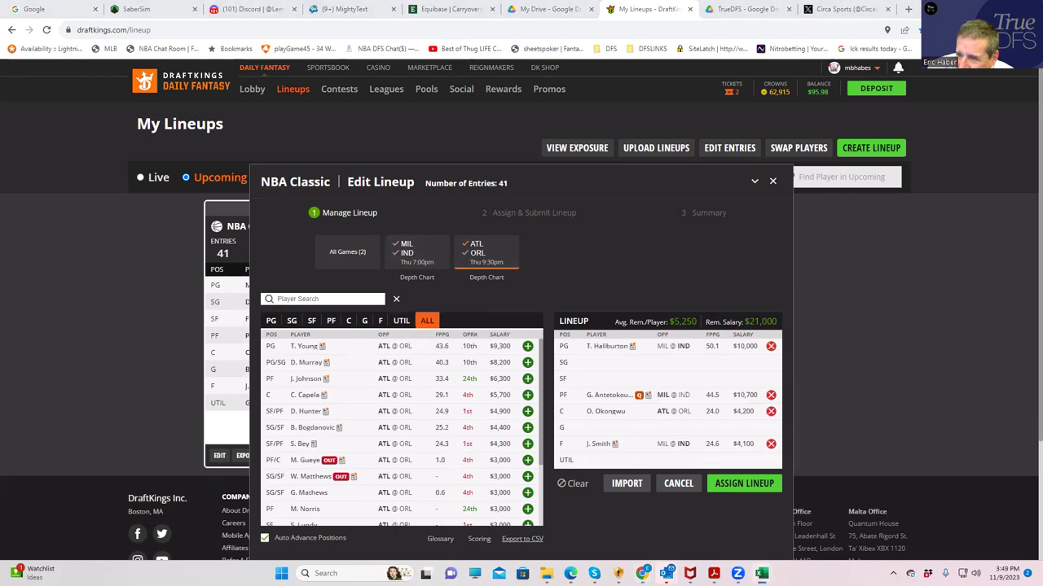
click(364, 321)
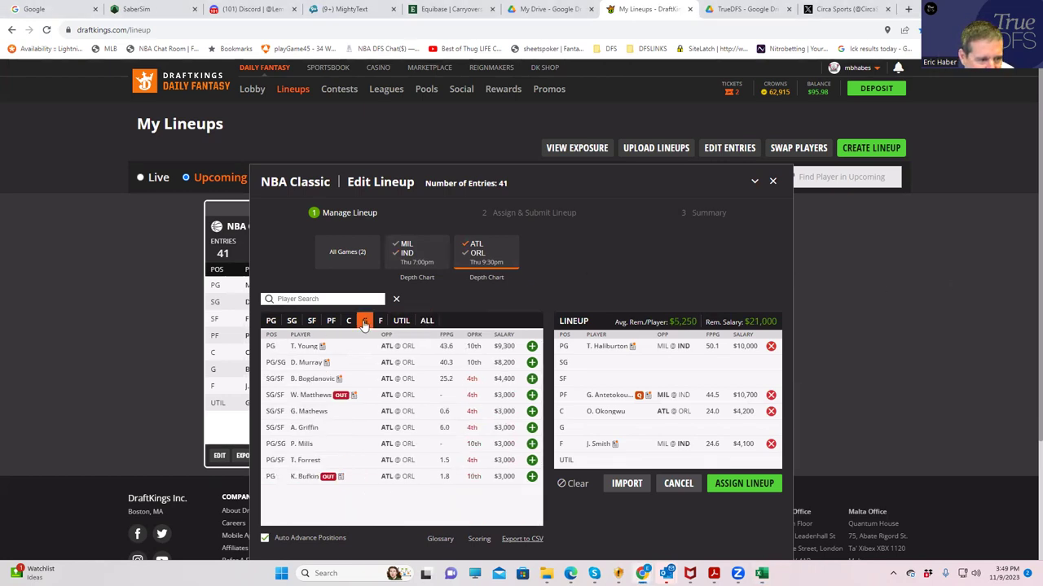
click(478, 254)
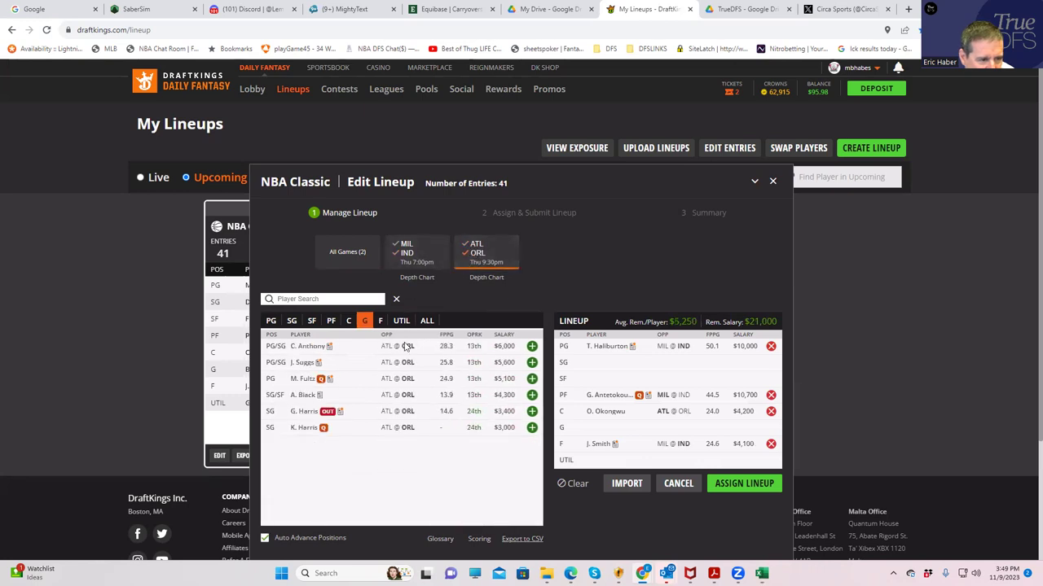
click(530, 380)
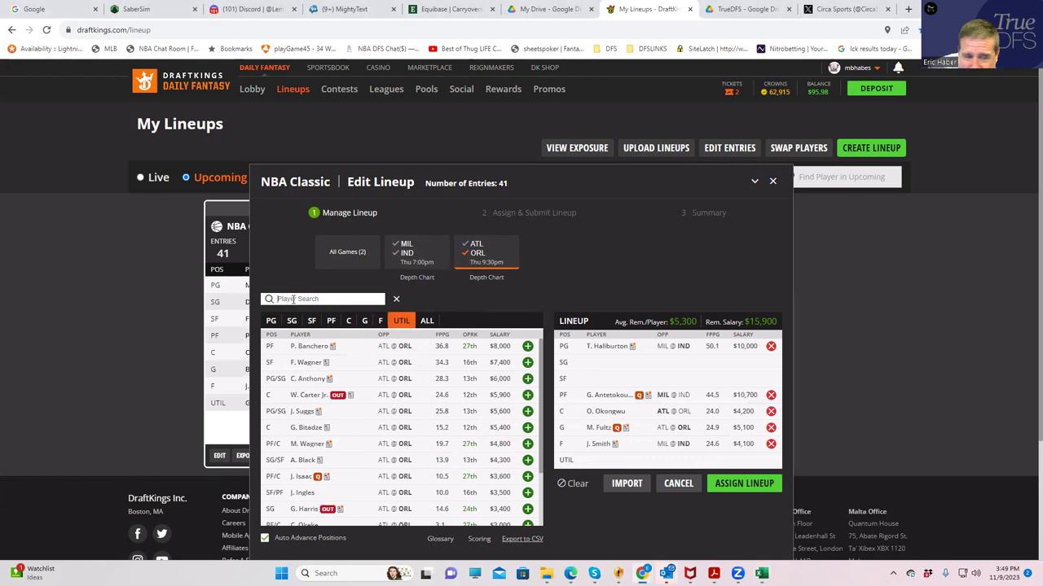
- Search 'math' and add B. Mathurin at SG, leaving $10,600
click(292, 299)
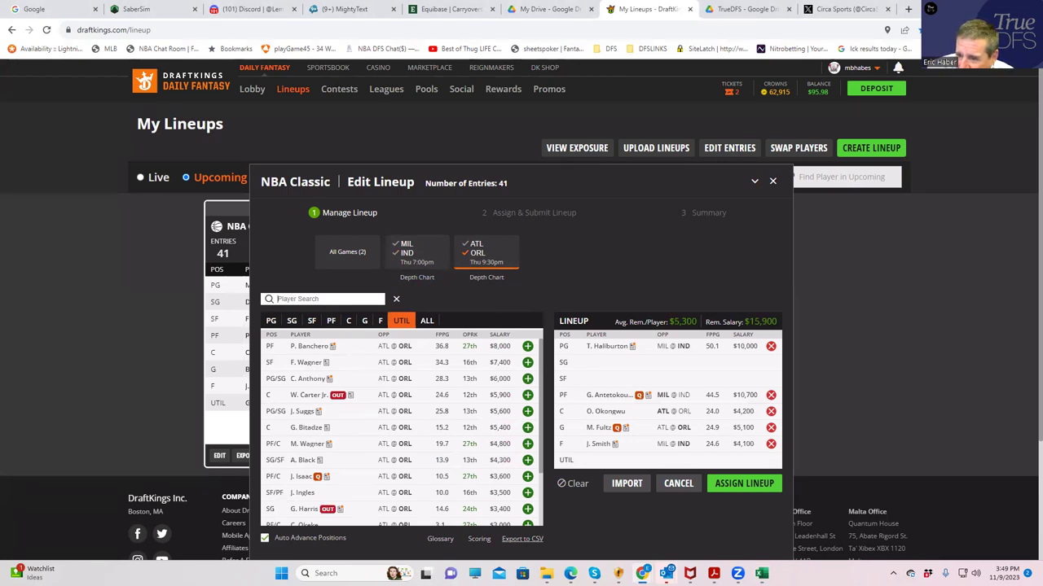
click(292, 321)
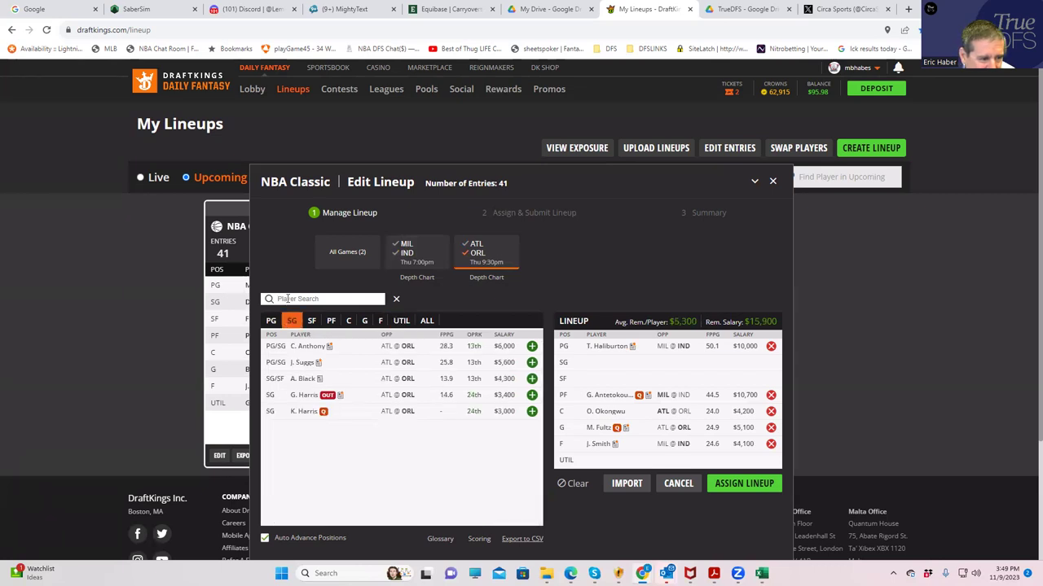
click(288, 298)
text(ma)
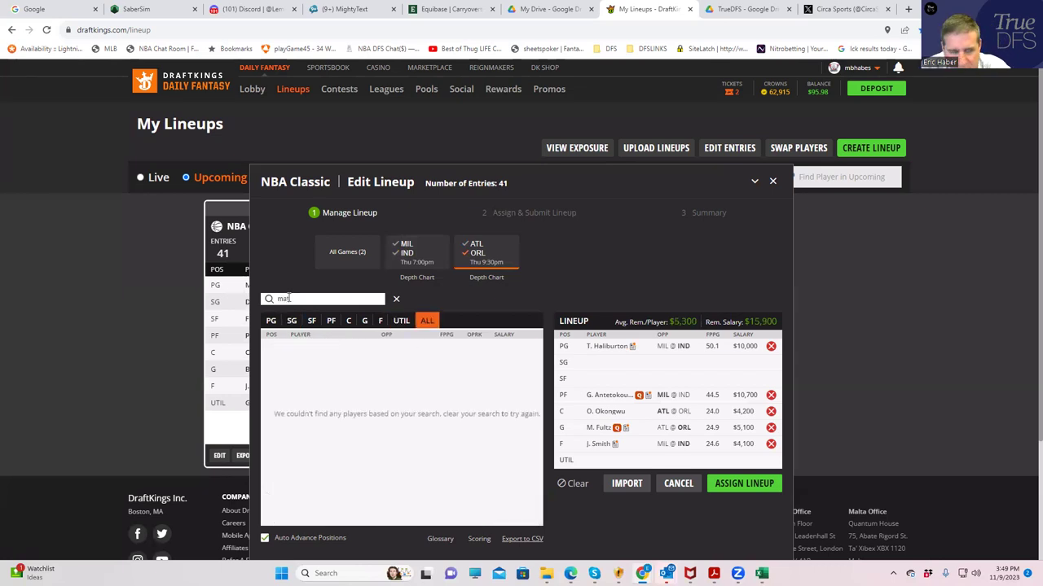
text(th)
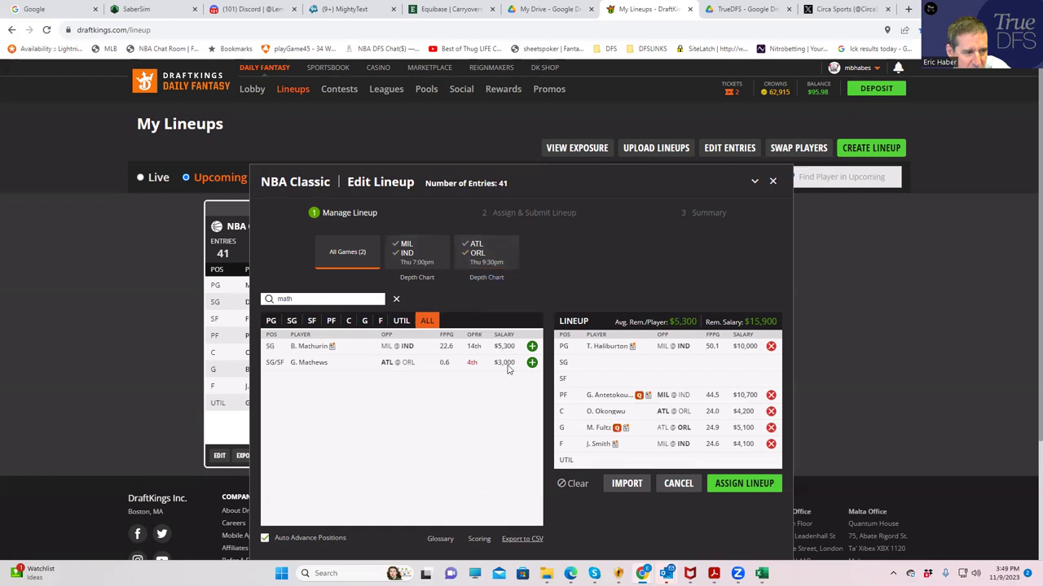
click(531, 346)
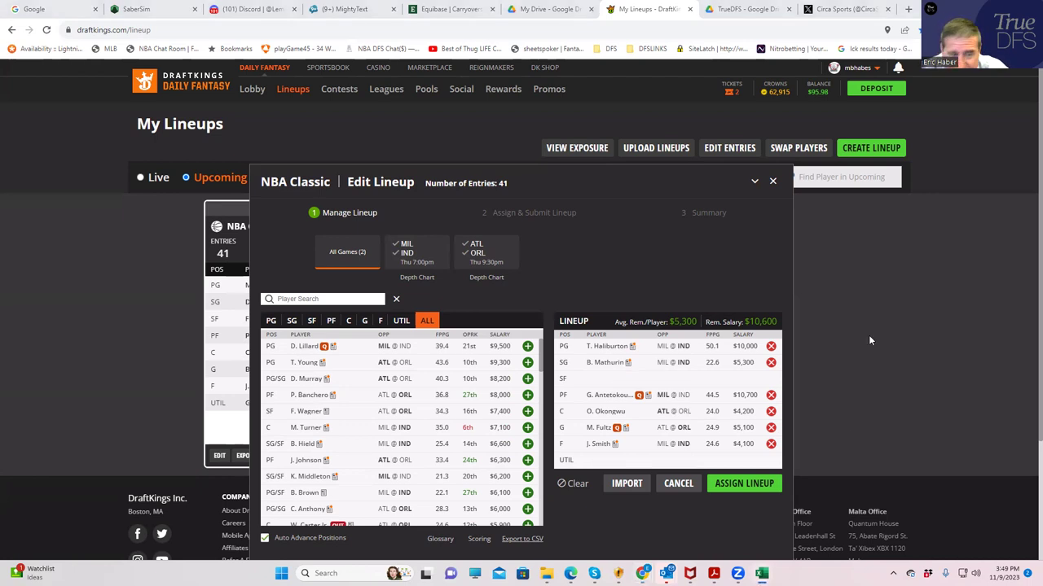
- Close the DraftKings lineup editor and return to SaberSim's November 9 NBA player pool
click(772, 180)
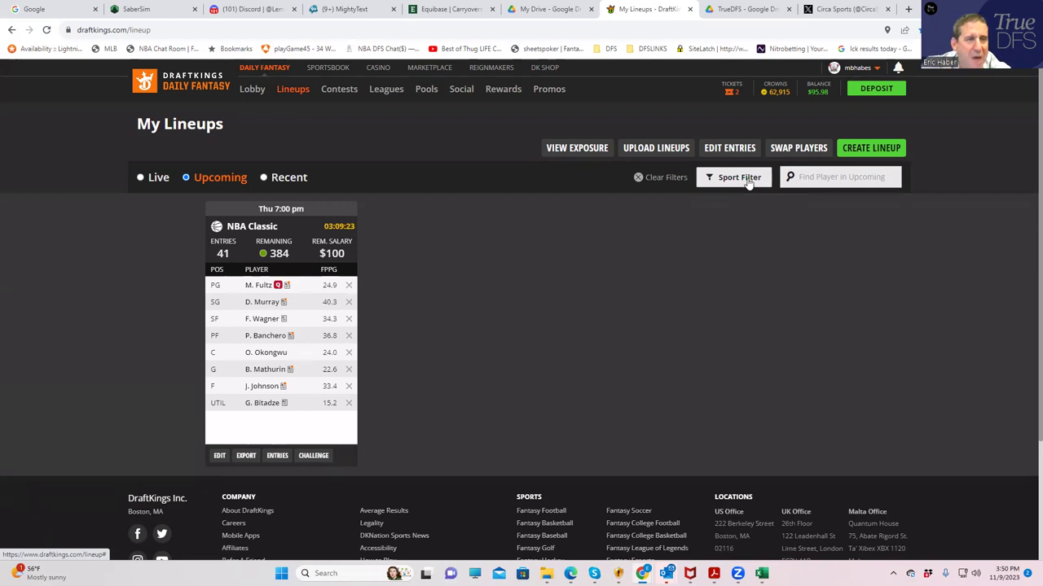
click(136, 9)
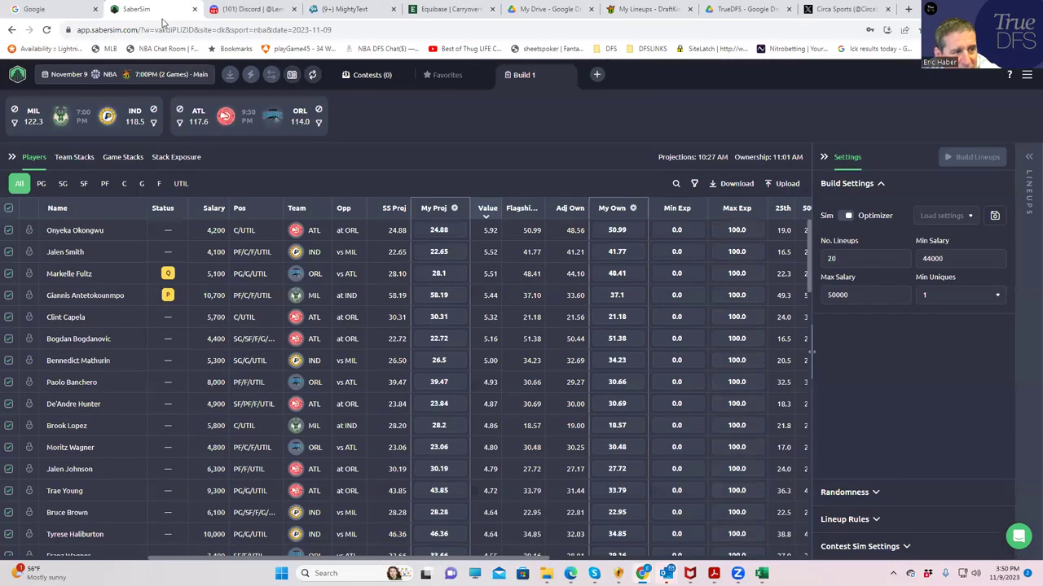
- Upload KrugNBA's NBADK_Sim CSV as projections, excluding unlisted players and skipping the source save
click(781, 184)
click(670, 153)
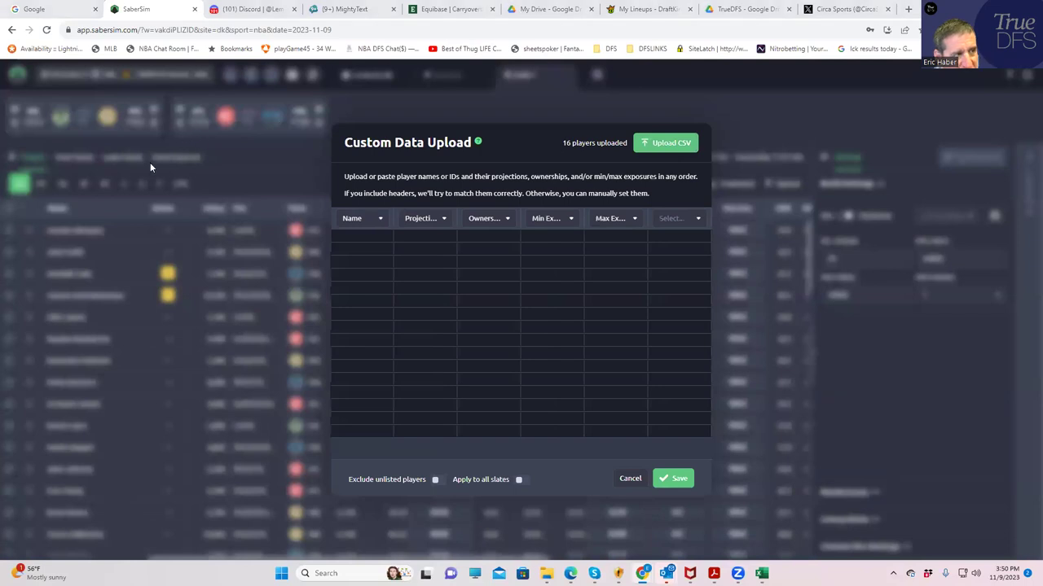
scroll(46, 211, down, 2)
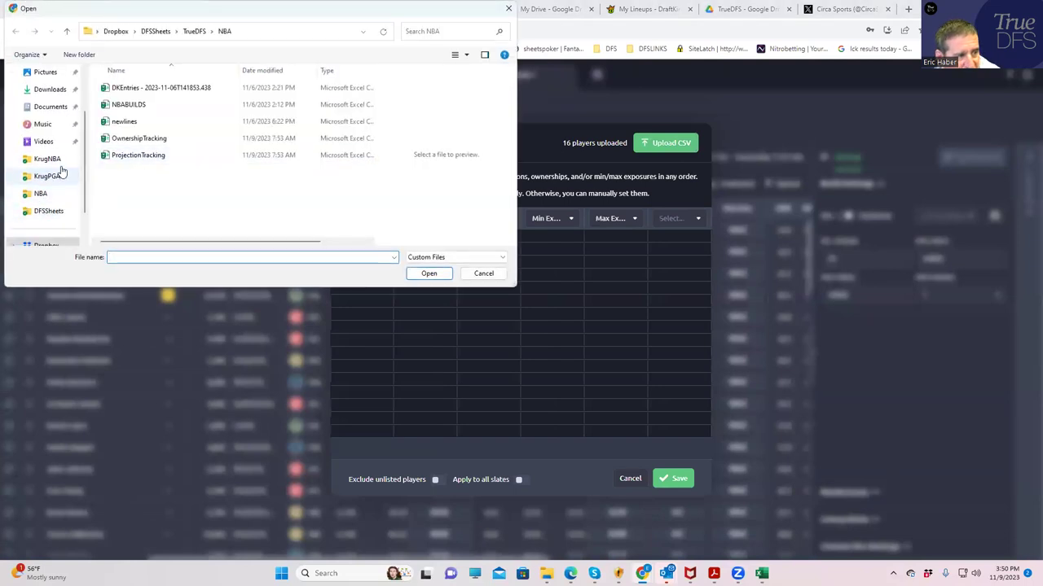
click(59, 161)
click(138, 105)
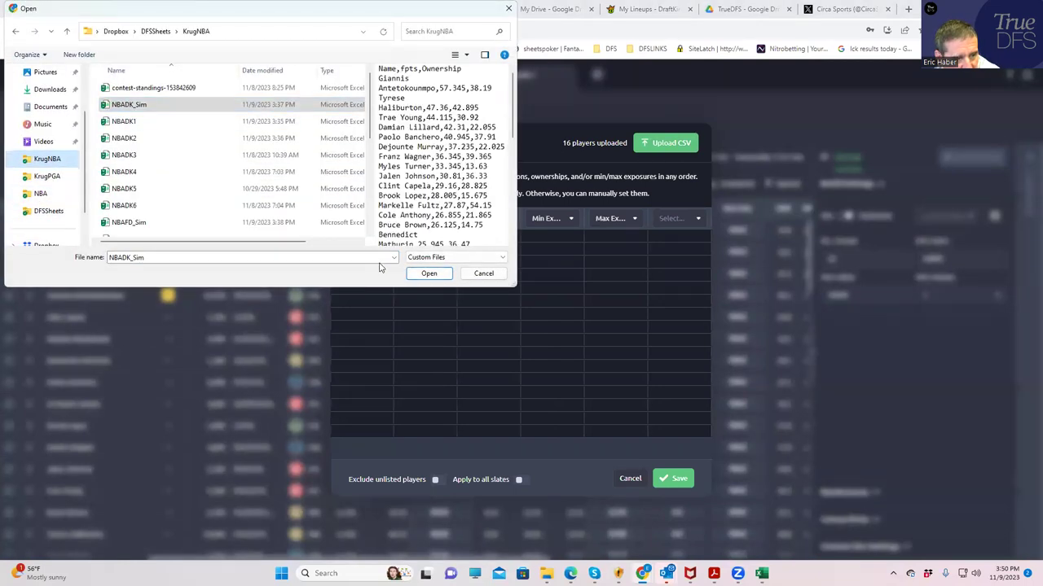
click(429, 273)
click(438, 481)
click(672, 476)
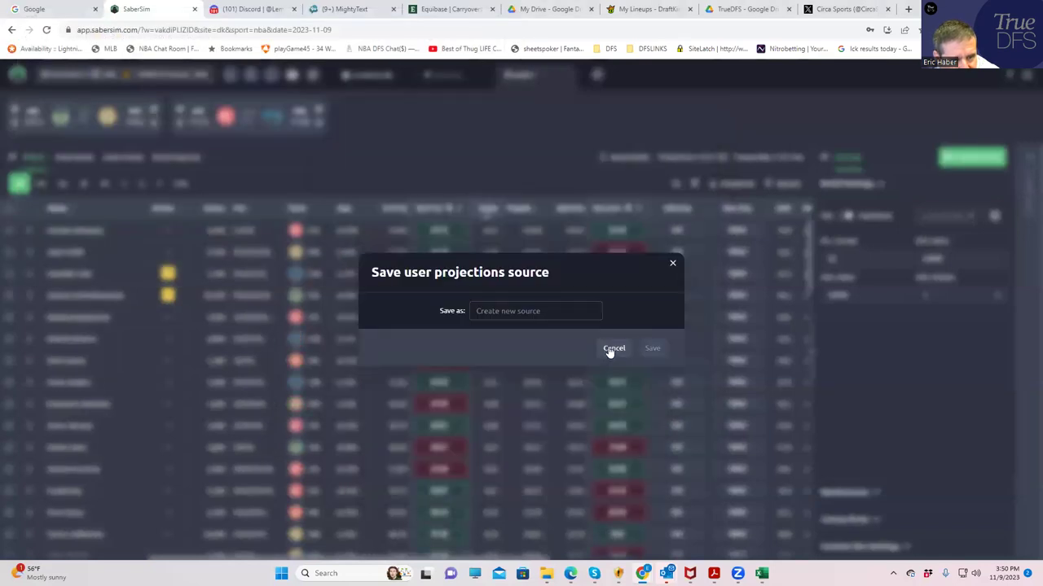
click(610, 348)
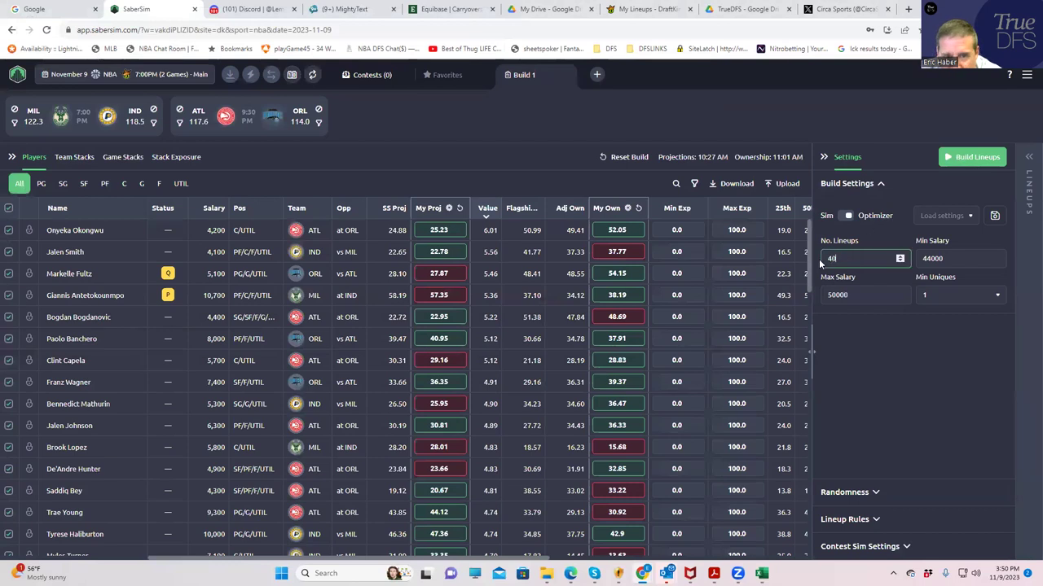
- Switch to Sim mode and build 40 lineups from the uploaded projections
click(845, 215)
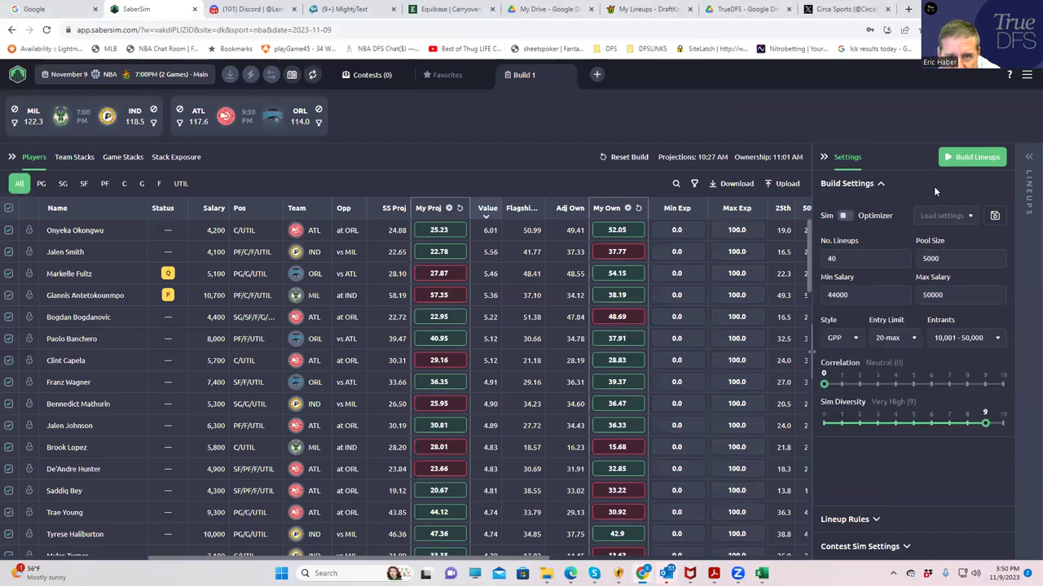
click(970, 157)
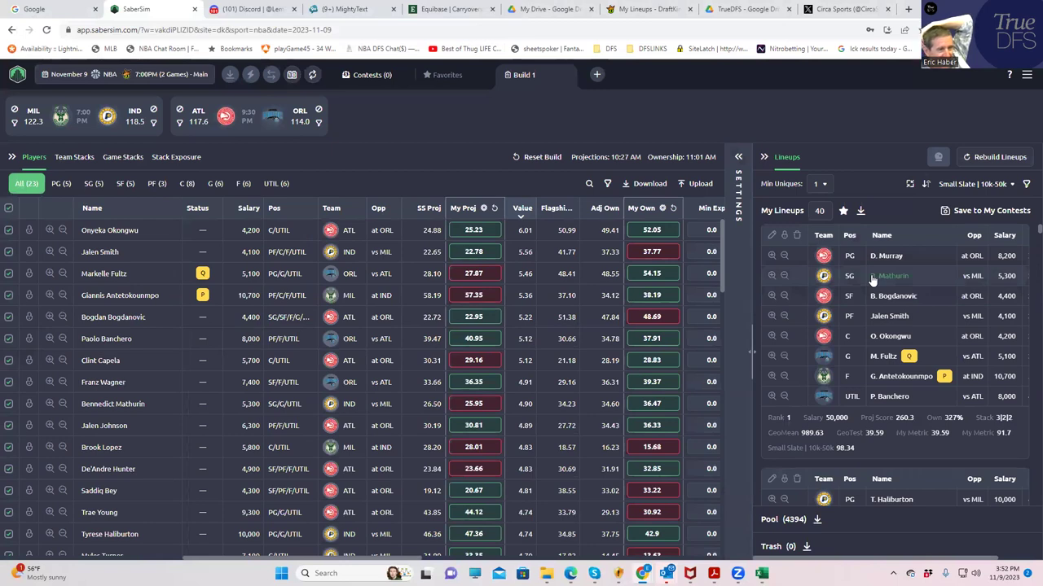
- Set Min Uniques to 3 and bring up the slate's NBA contest list
click(813, 184)
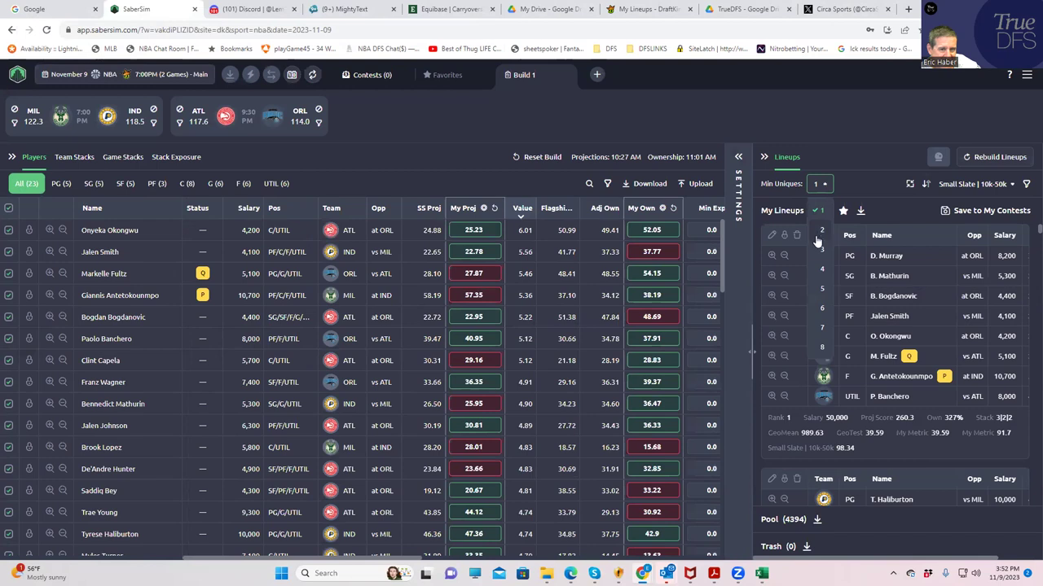
click(823, 252)
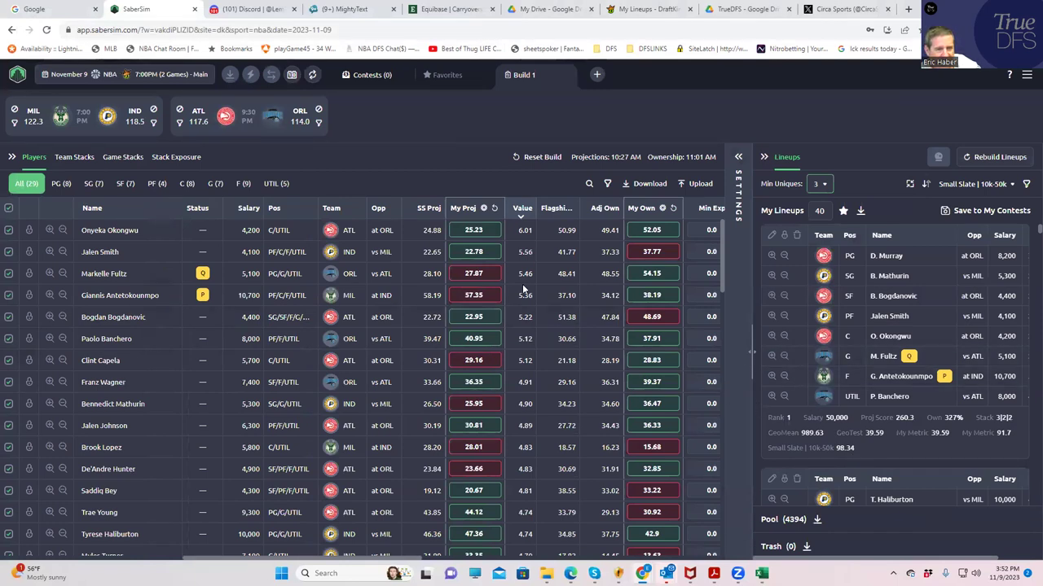
click(355, 75)
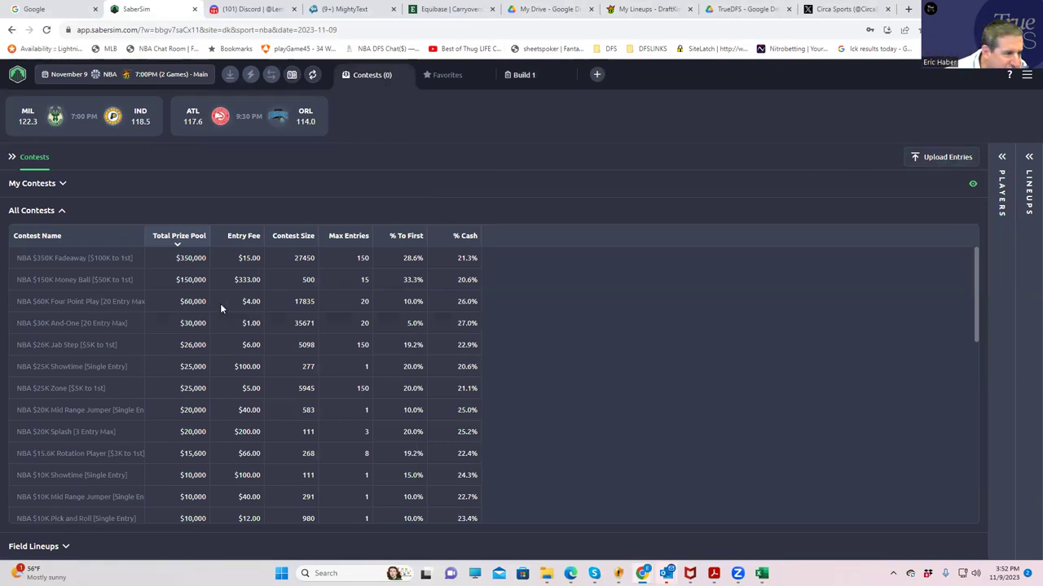
- Add contest sims with default settings for the $150K Money Ball and $350K Fadeaway contests
mouse_move(102, 278)
click(128, 294)
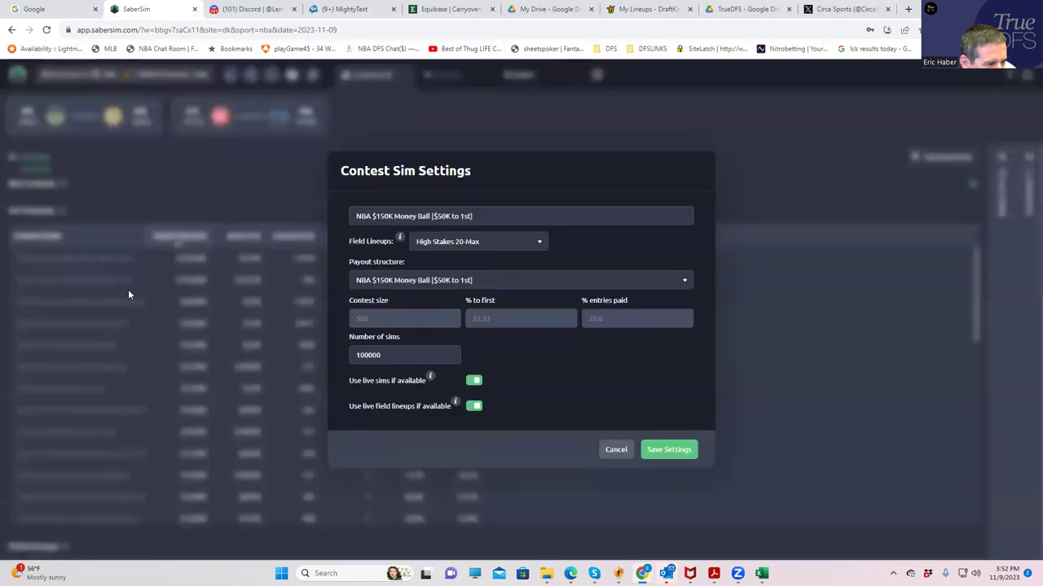
click(662, 453)
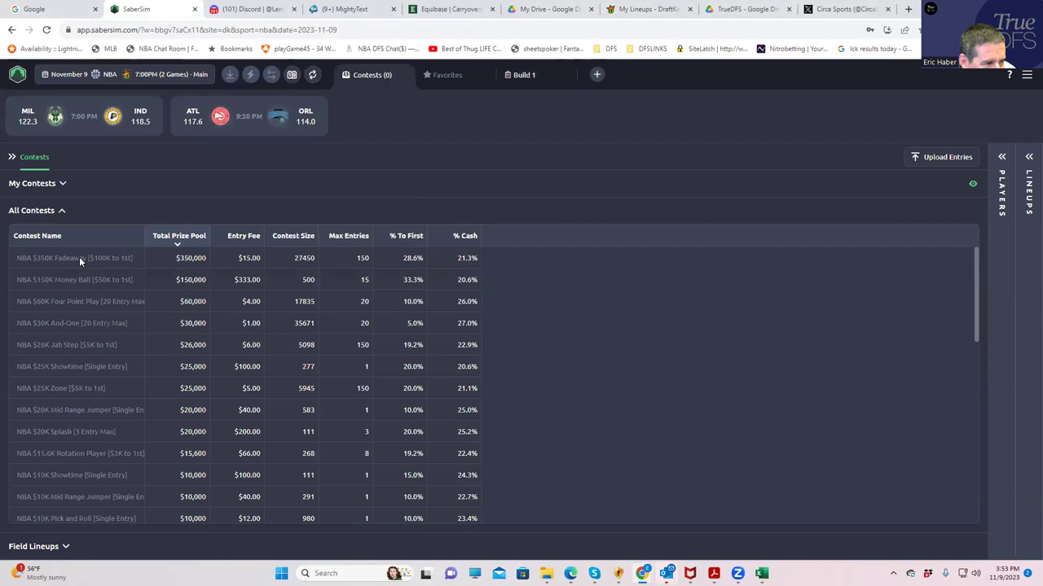
mouse_move(79, 257)
click(117, 269)
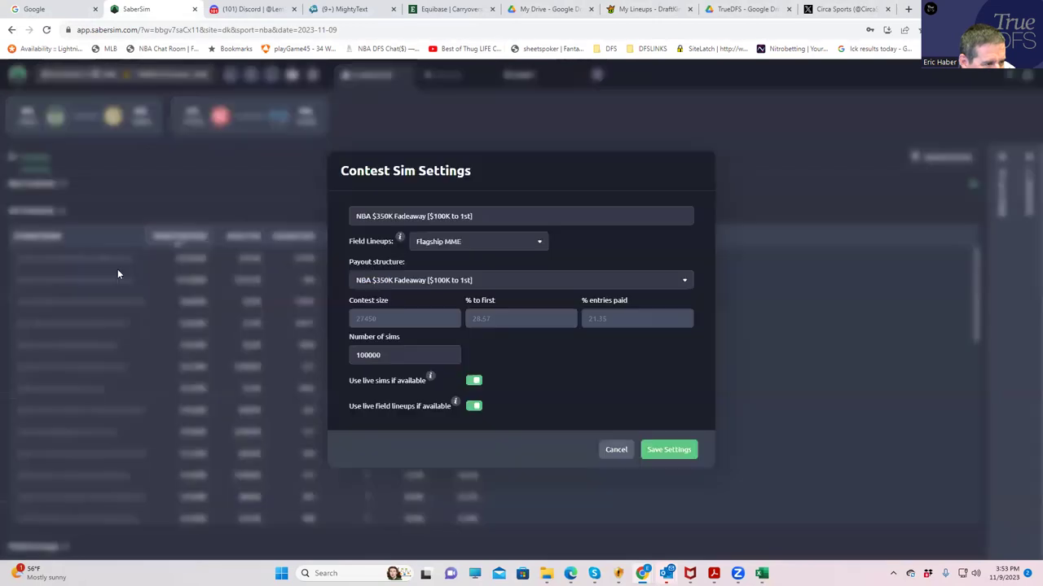
click(663, 452)
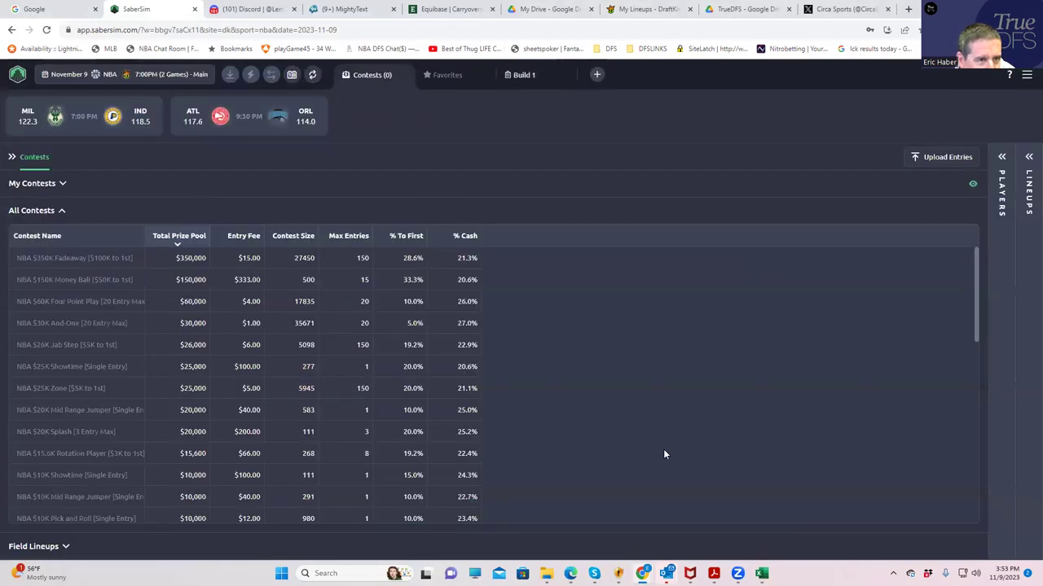
- Restore the Build 1 players, lineups and settings panels and expand Contest Sim Settings
click(1002, 162)
click(1028, 165)
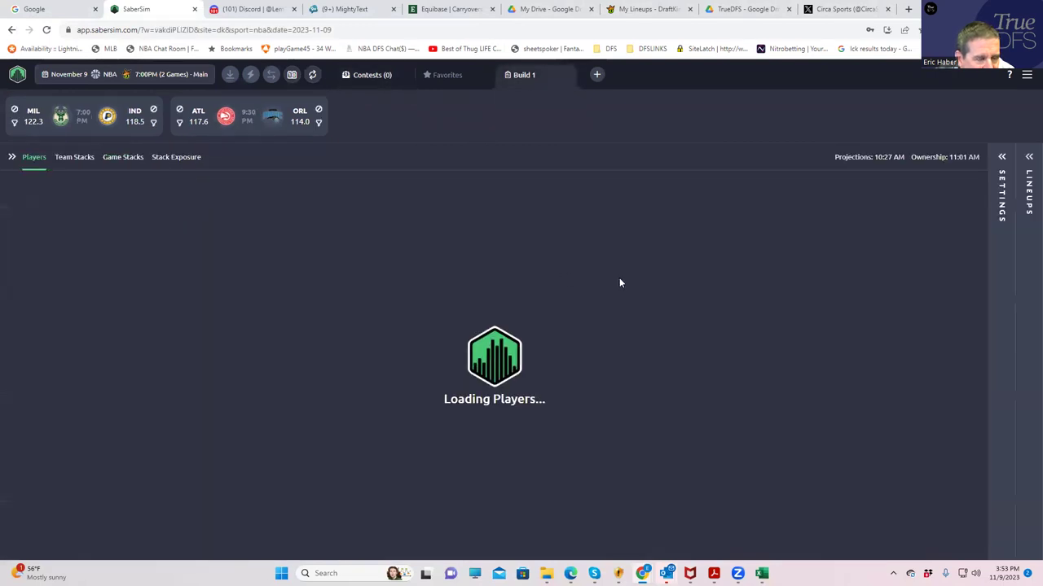
click(1001, 163)
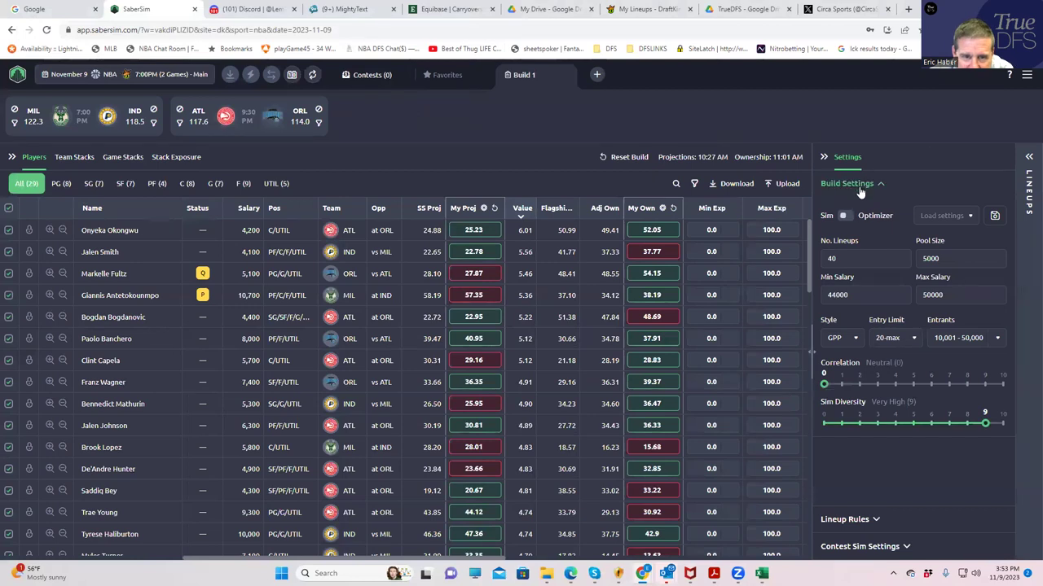
click(899, 545)
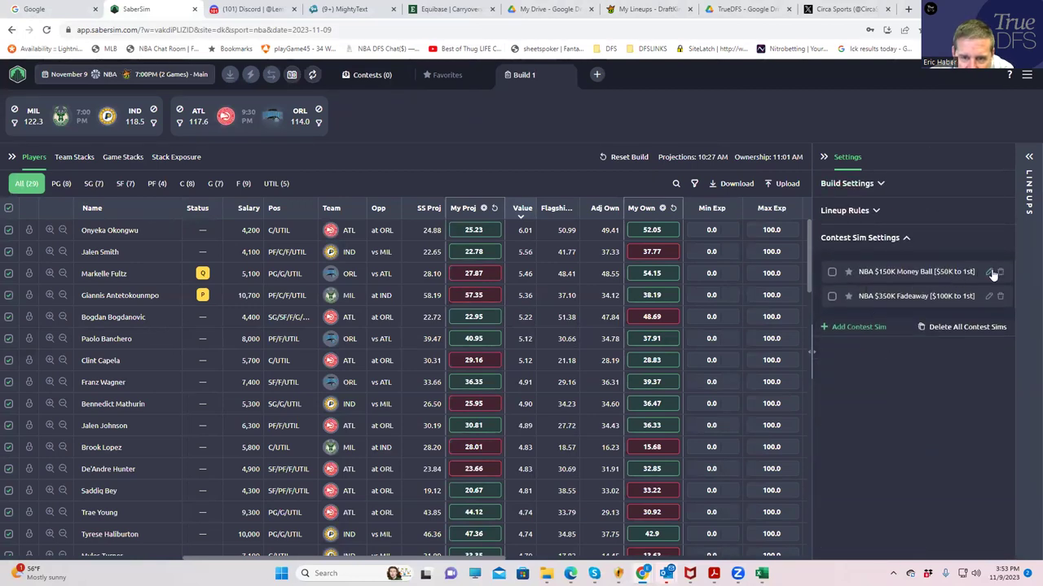
- Include the Money Ball and Fadeaway sims and run the contest sim on the 40 lineups
click(833, 273)
click(832, 298)
click(1025, 168)
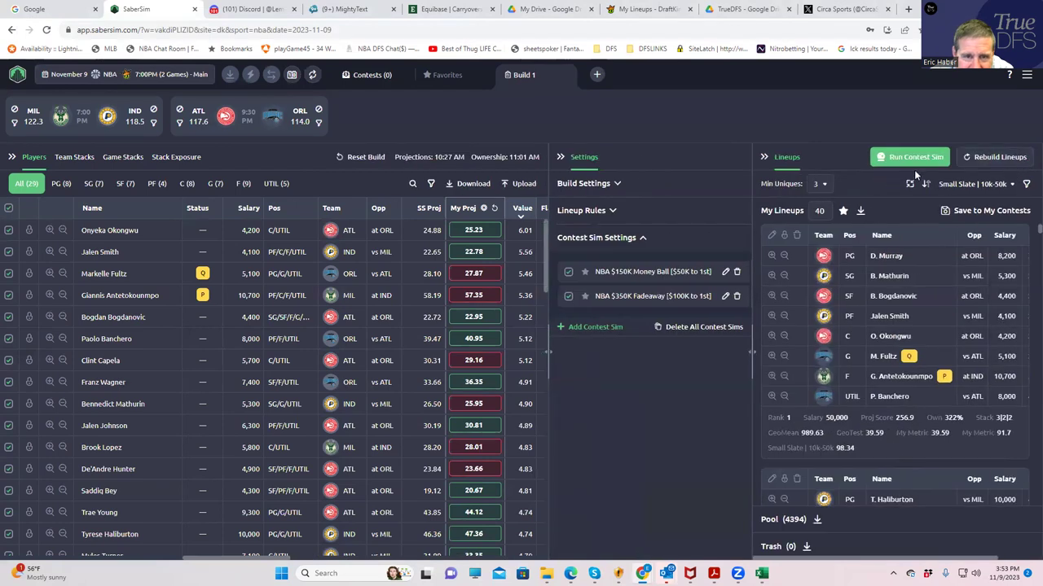
click(901, 163)
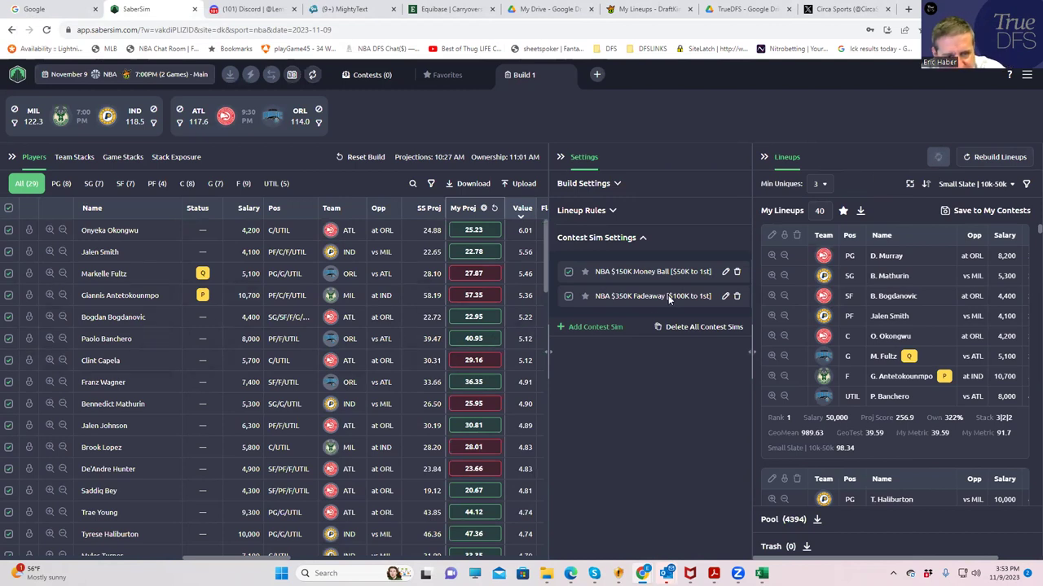
- Open the Fadeaway sim's settings for editing and the cloud storage file panel
click(725, 298)
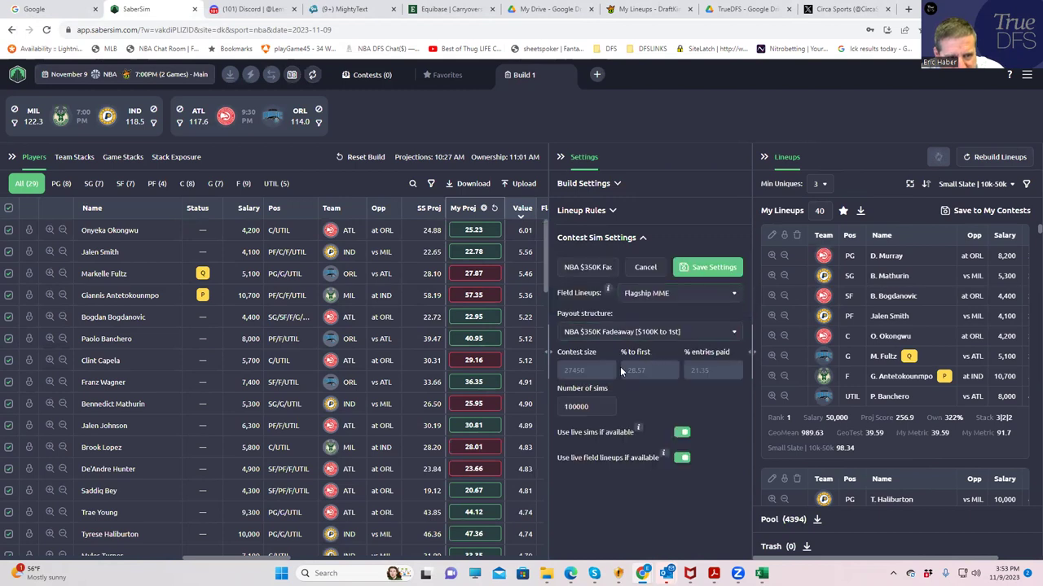
mouse_move(760, 574)
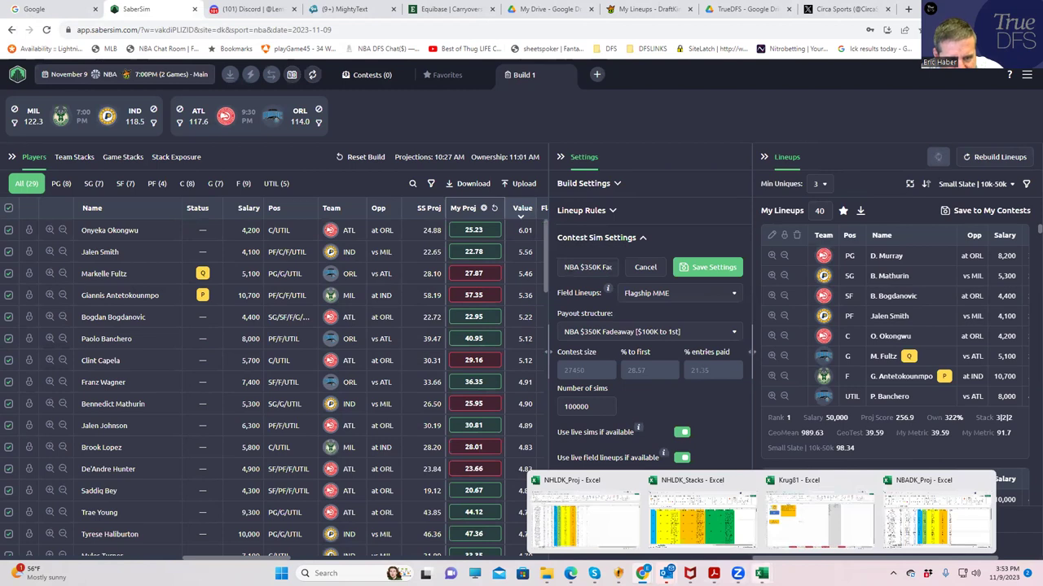
click(910, 574)
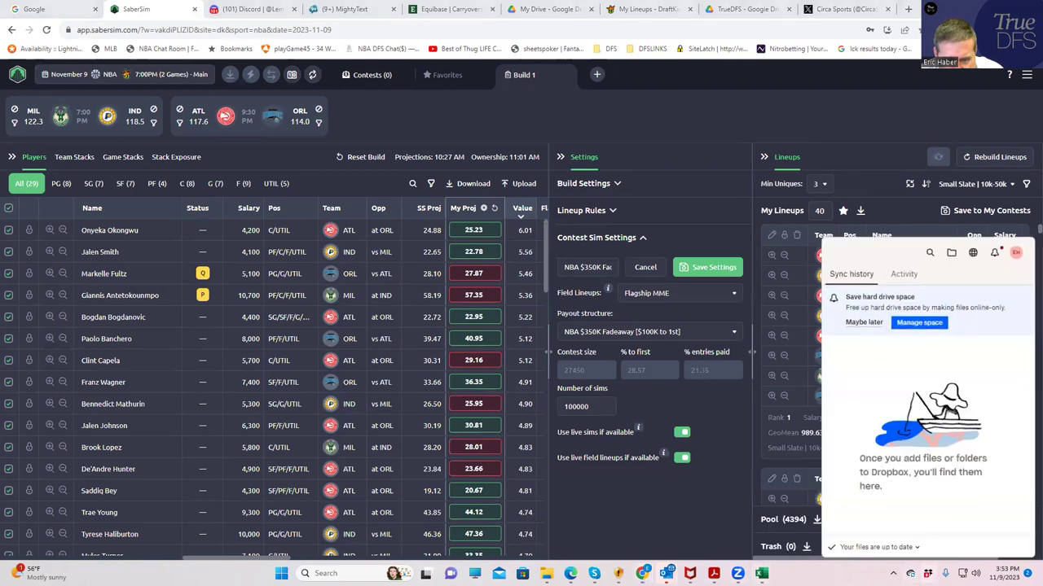
- Search Dropbox for 'geomean', open GeoMean.xlsx, and re-expand the contest sim settings
click(930, 253)
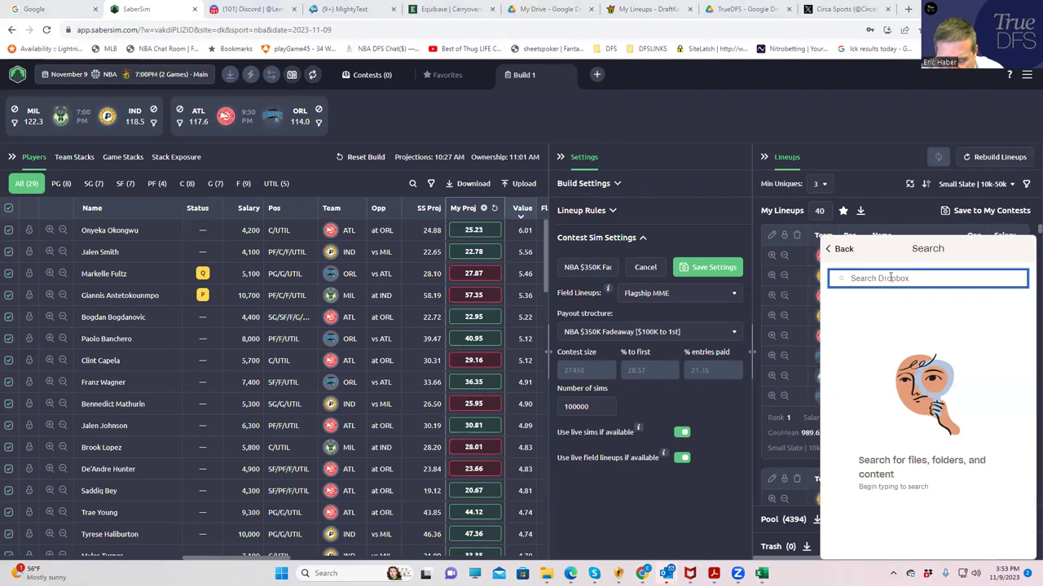
text(geo)
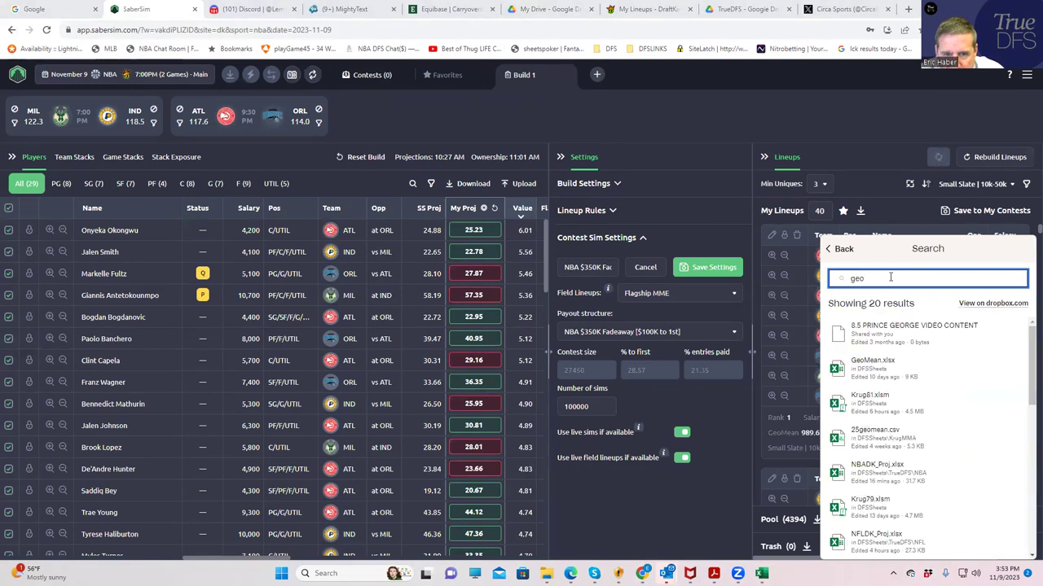
text(mean)
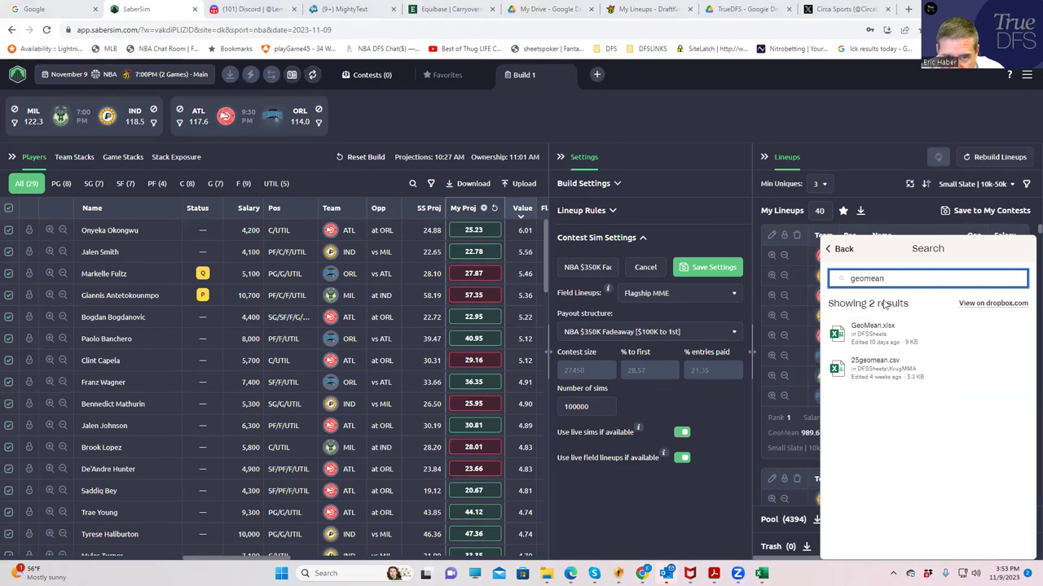
click(886, 329)
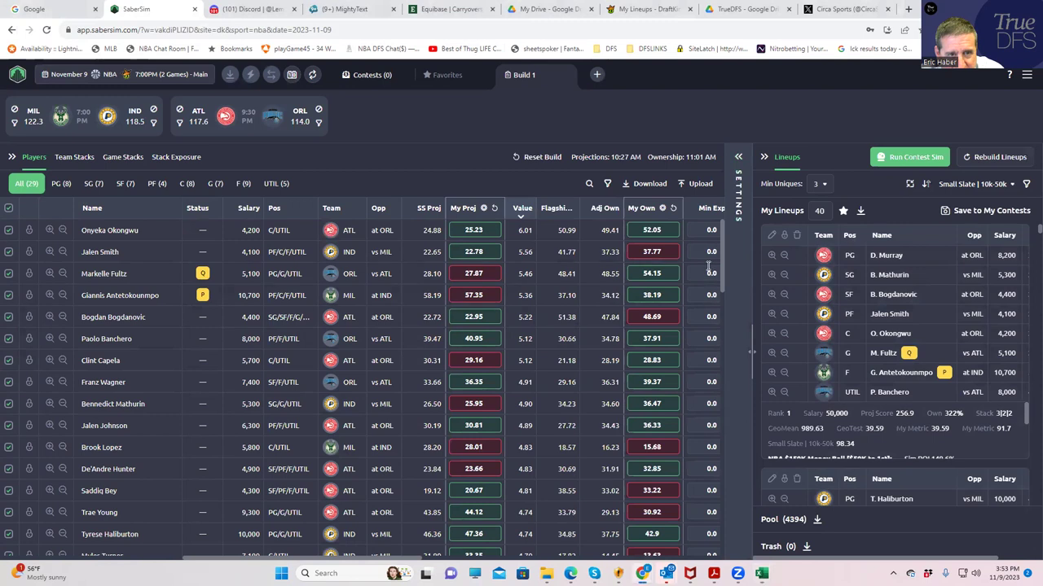
click(740, 155)
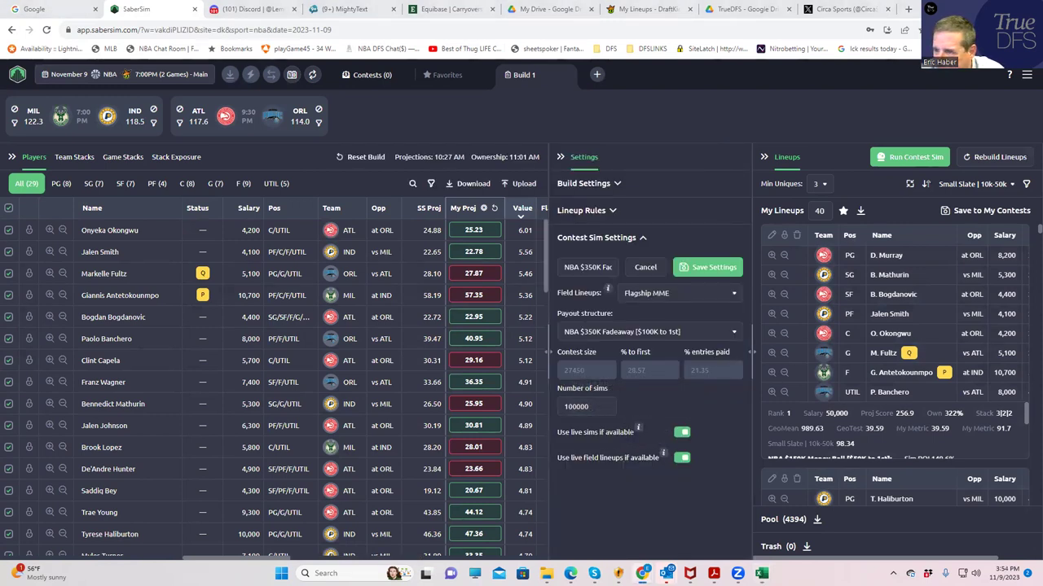
- Enter 8 players, 27450 entries and 1 dupe in the GeoMean sheet, then check H2's 0.278729
key(alt+Tab)
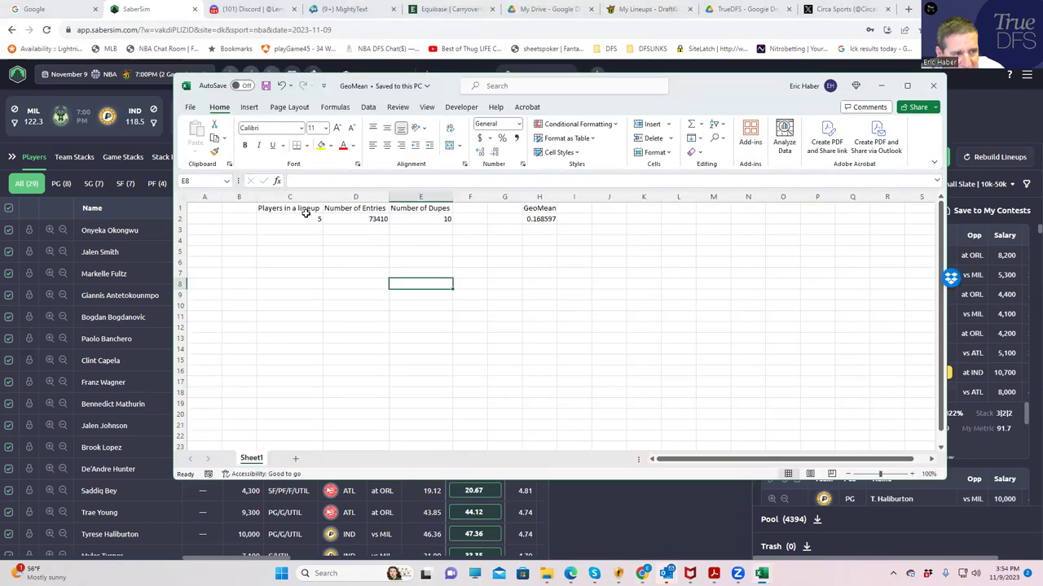
click(306, 218)
text(8)
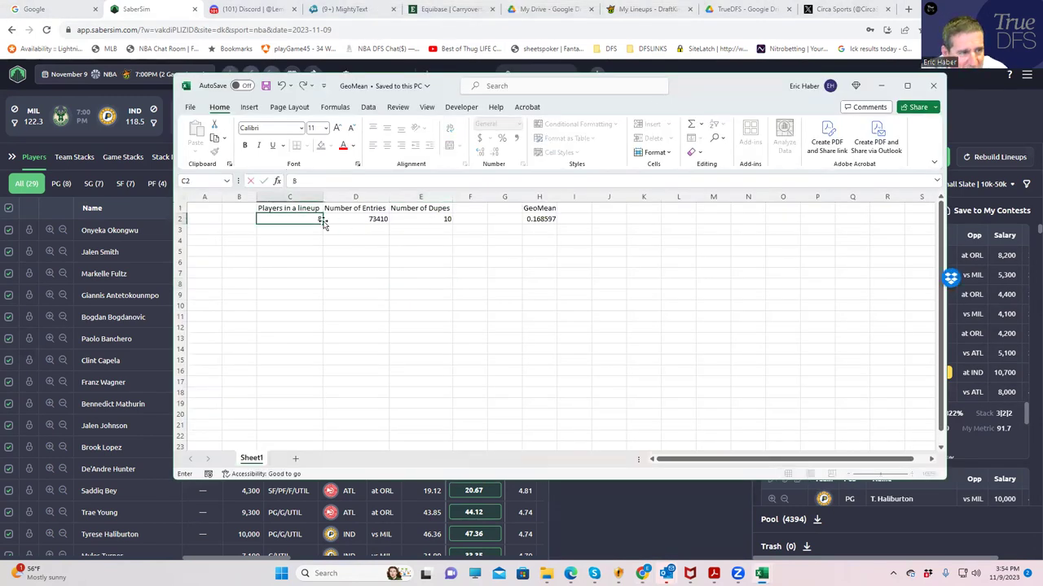
click(353, 219)
text(2)
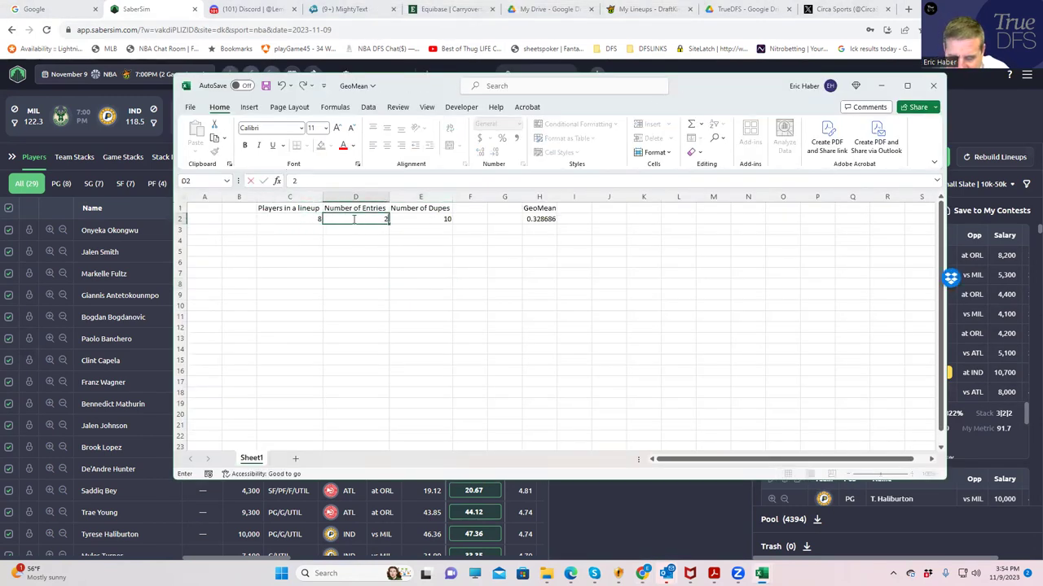
text(7450)
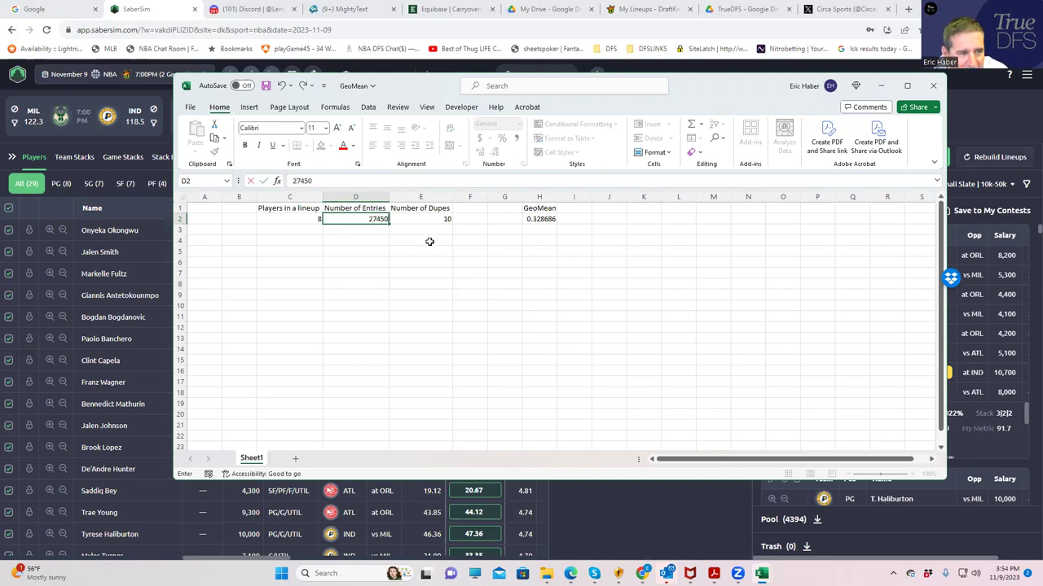
click(430, 220)
text(1)
click(422, 237)
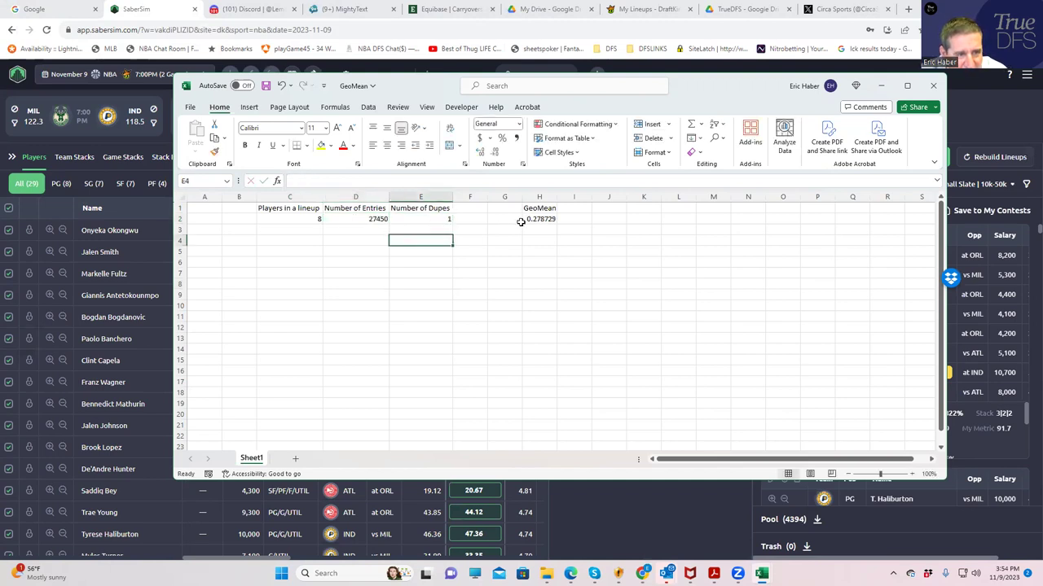
click(540, 220)
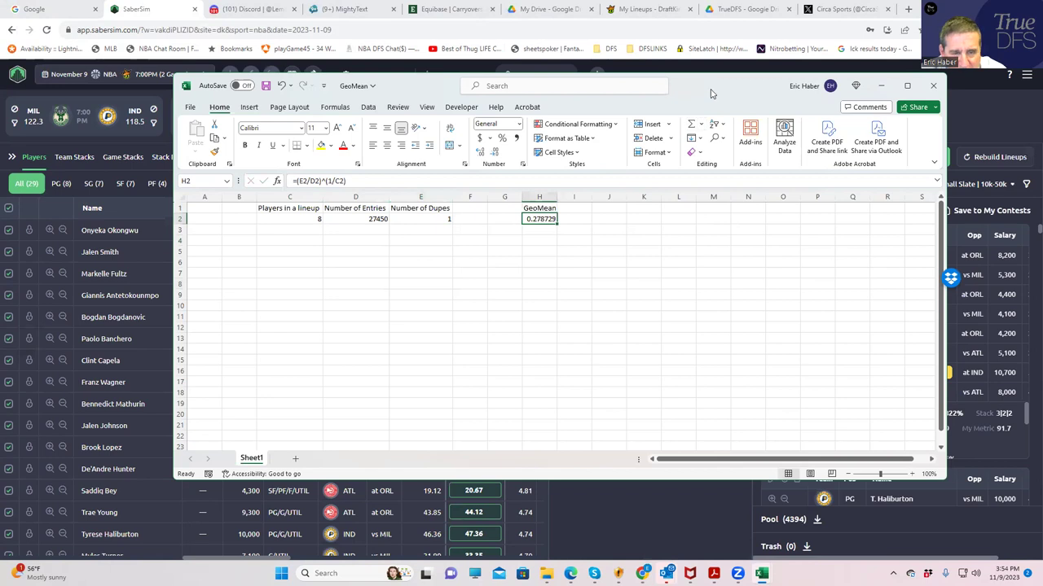
- Sort the lineups by NBA $350K Fadeaway RAROI and turn on lineup filtering
click(881, 86)
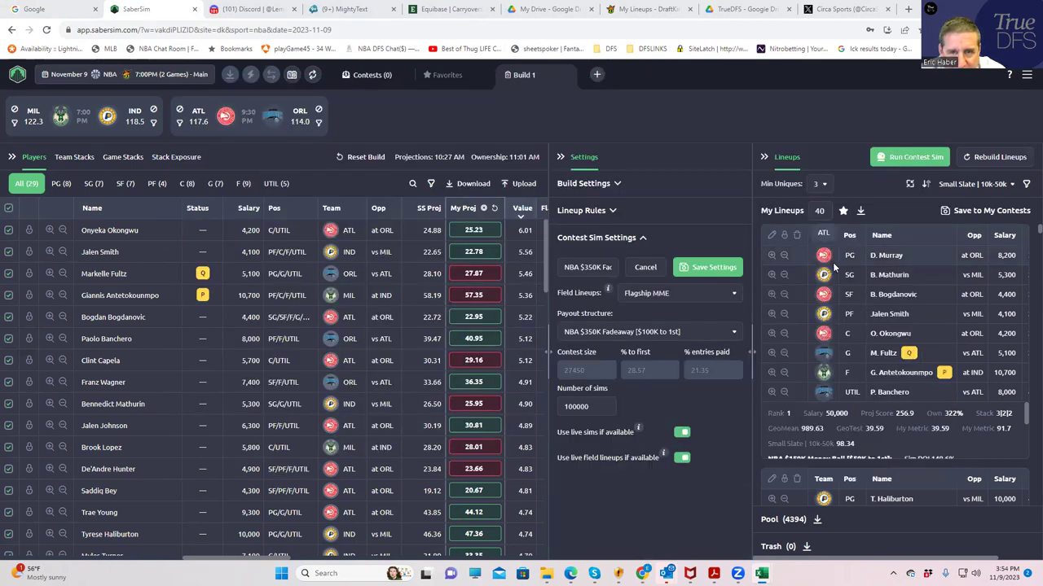
click(987, 185)
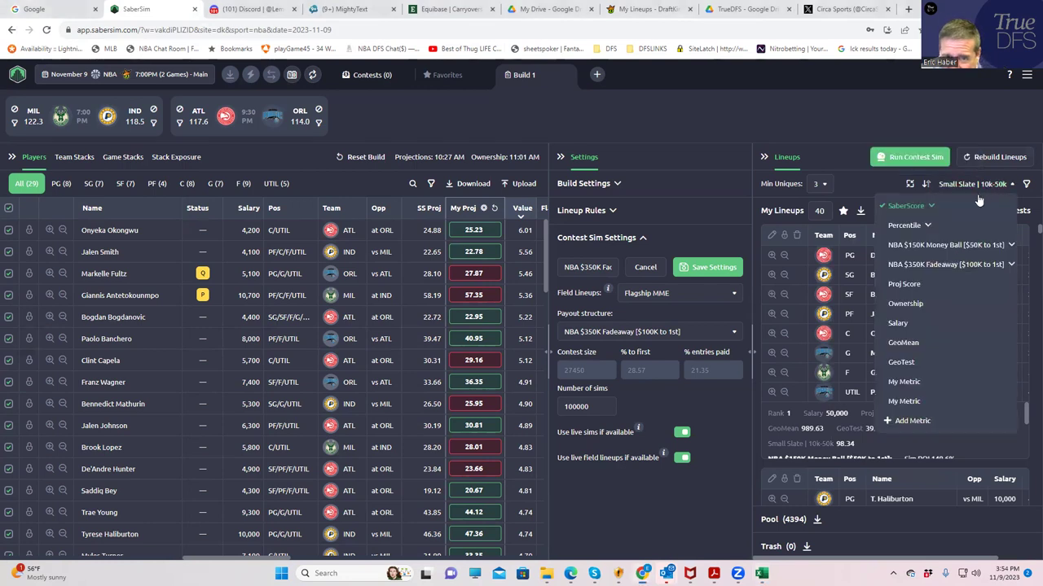
click(963, 268)
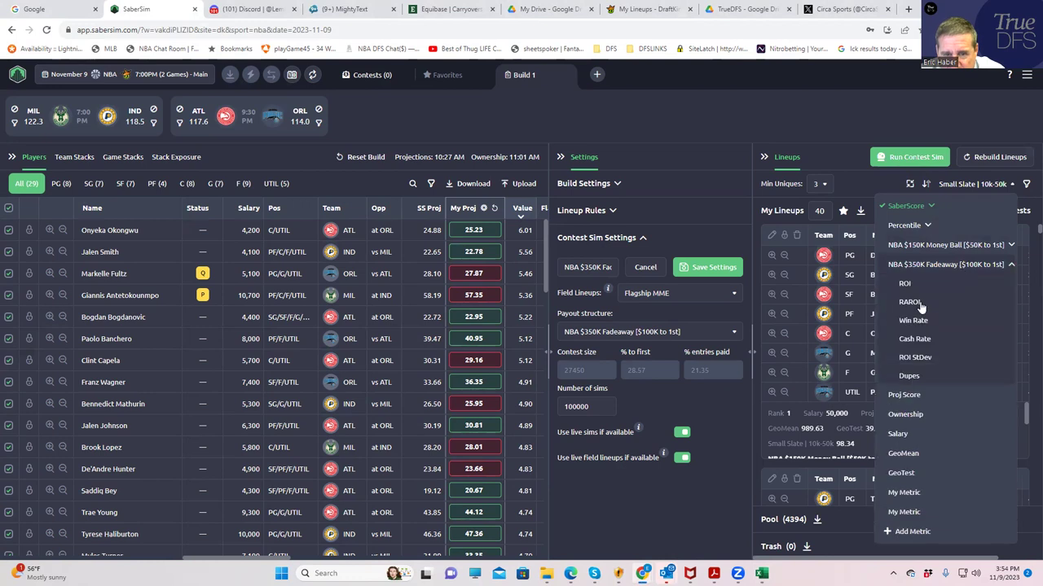
click(910, 302)
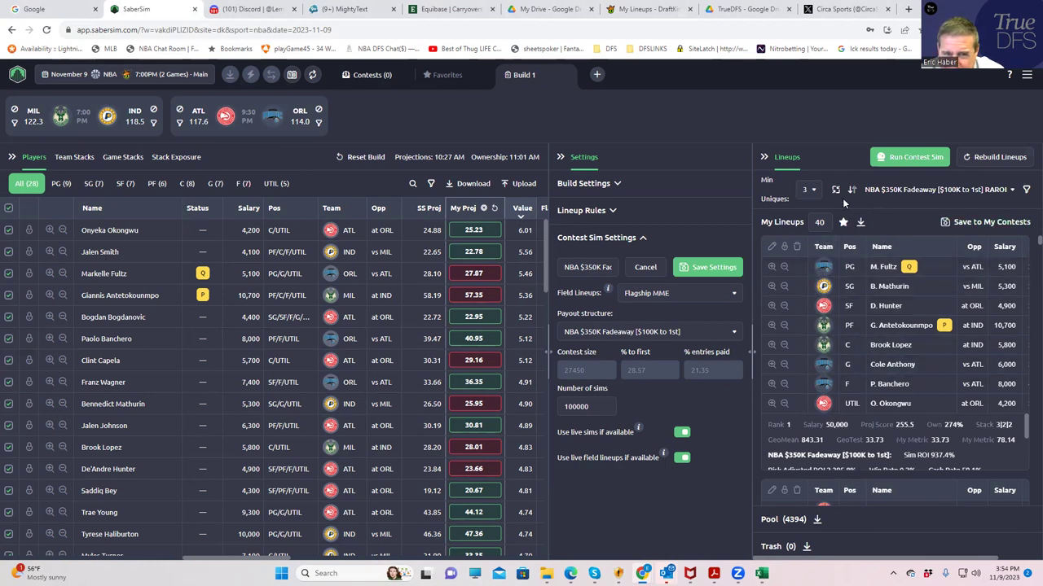
click(1025, 190)
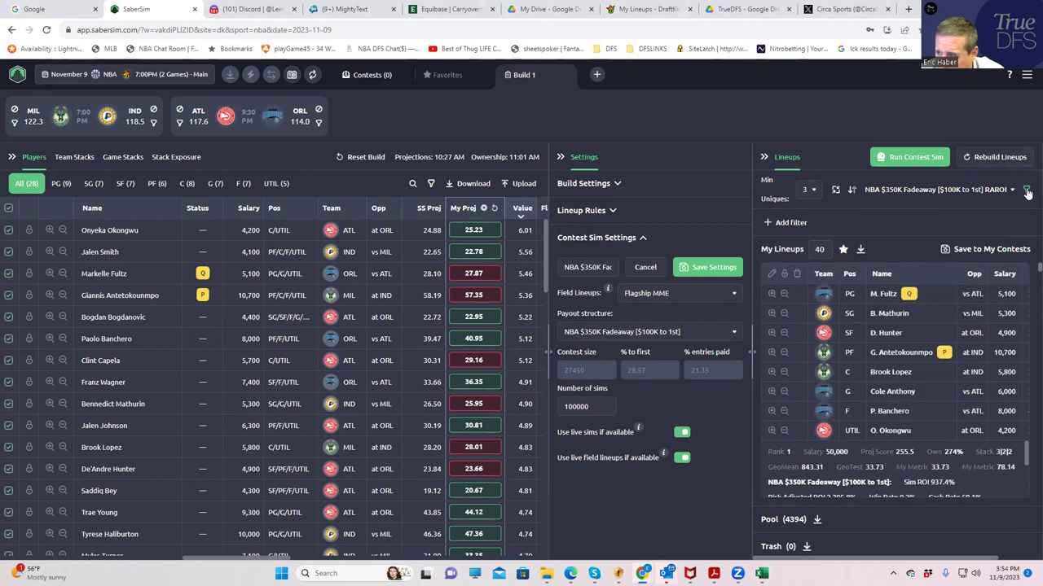
- Save Filter 1 keeping only lineups with GeoTest less than 27.8
click(770, 222)
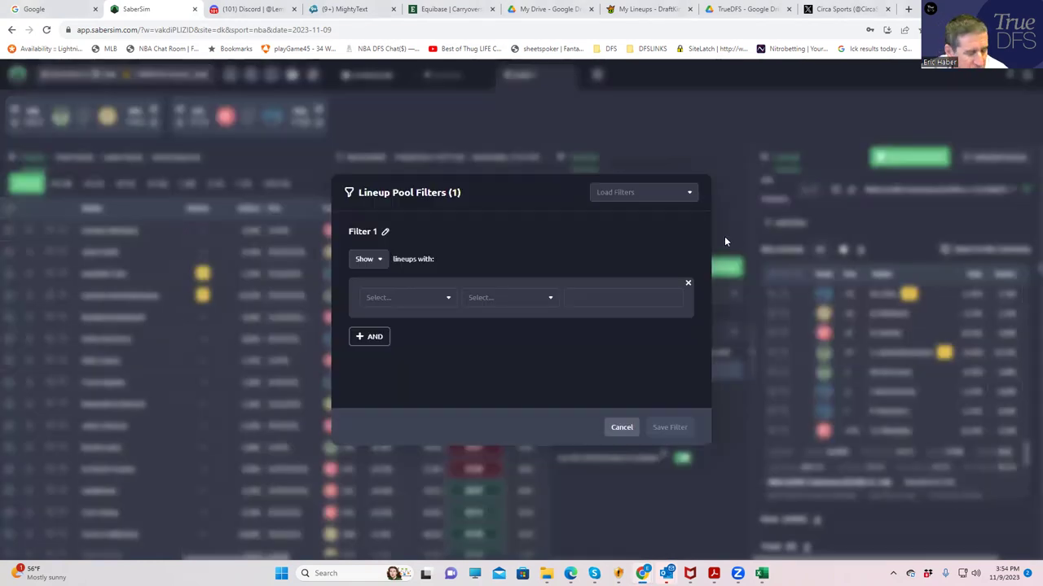
click(413, 300)
click(399, 478)
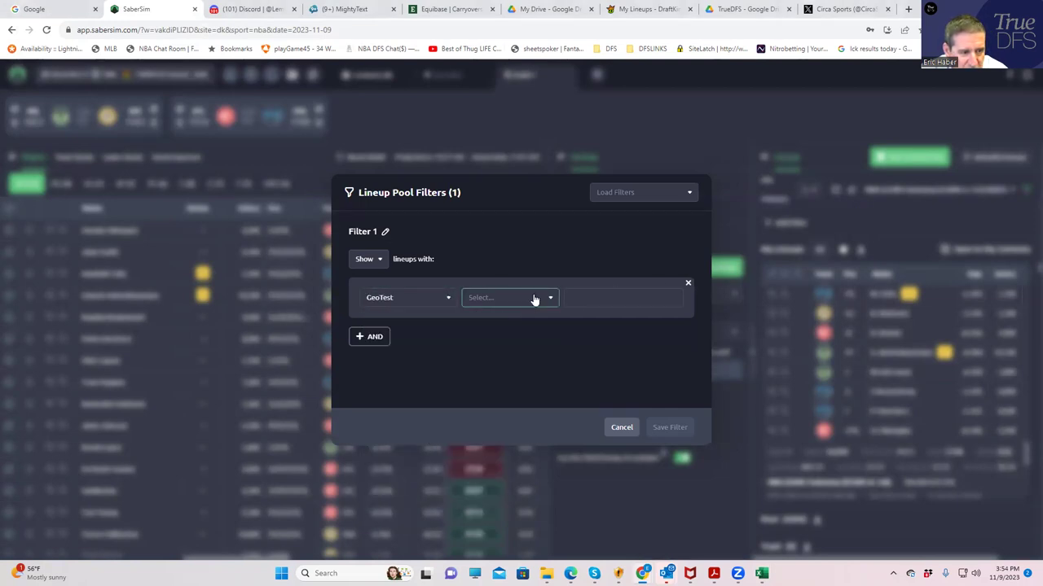
click(528, 300)
click(490, 344)
click(594, 296)
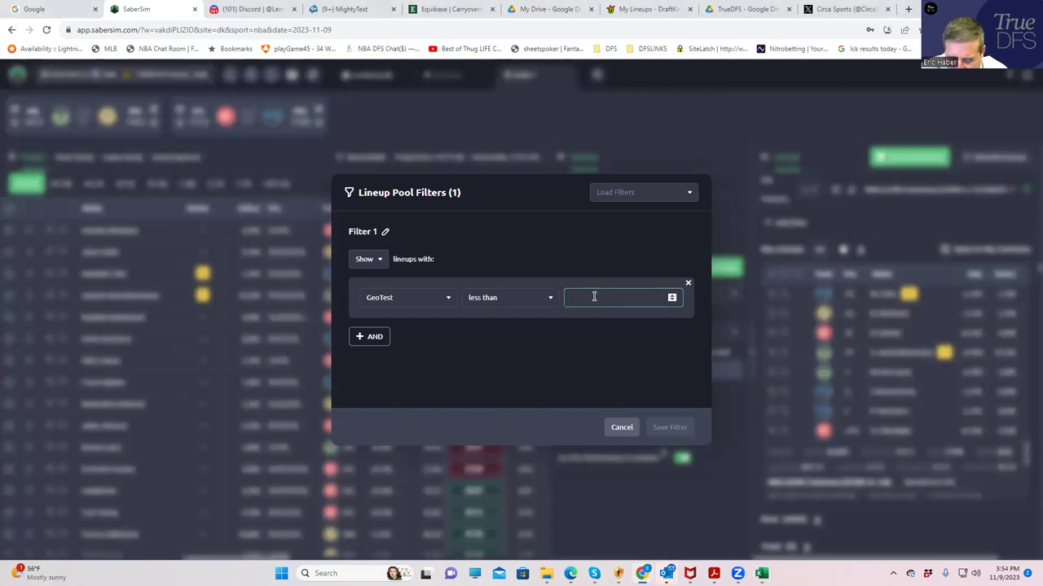
text(27.8)
click(669, 427)
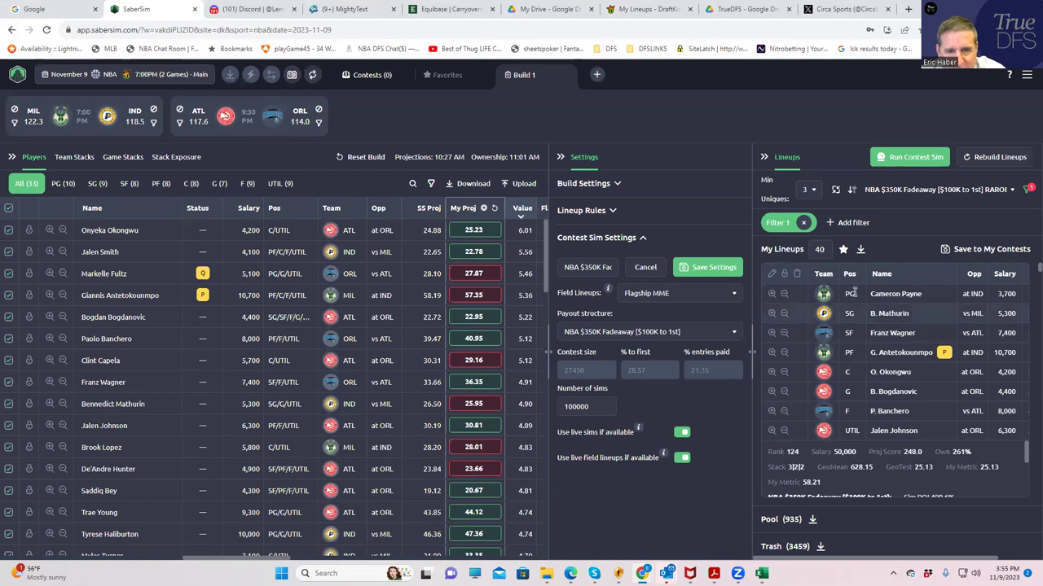
- Upload the newest DKEntries file from Downloads and keep only the $350K Fadeaway contest (40 entries, $600)
click(945, 253)
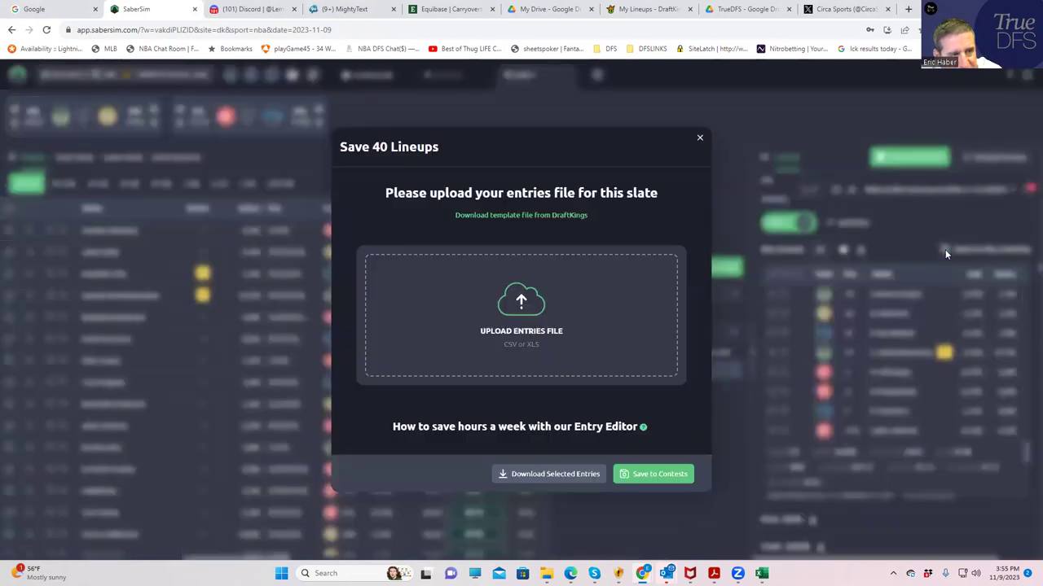
click(506, 215)
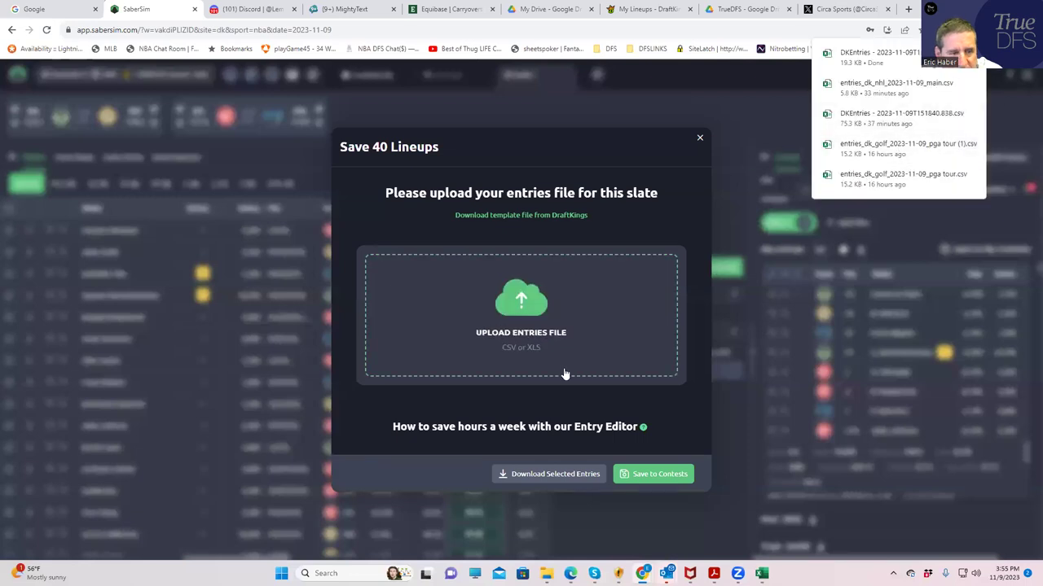
click(392, 300)
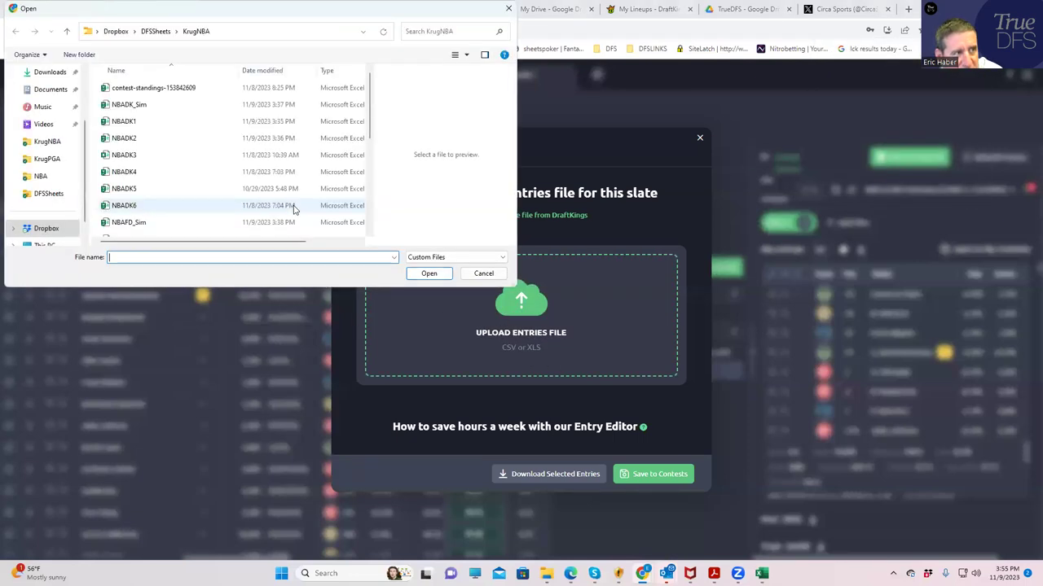
click(66, 72)
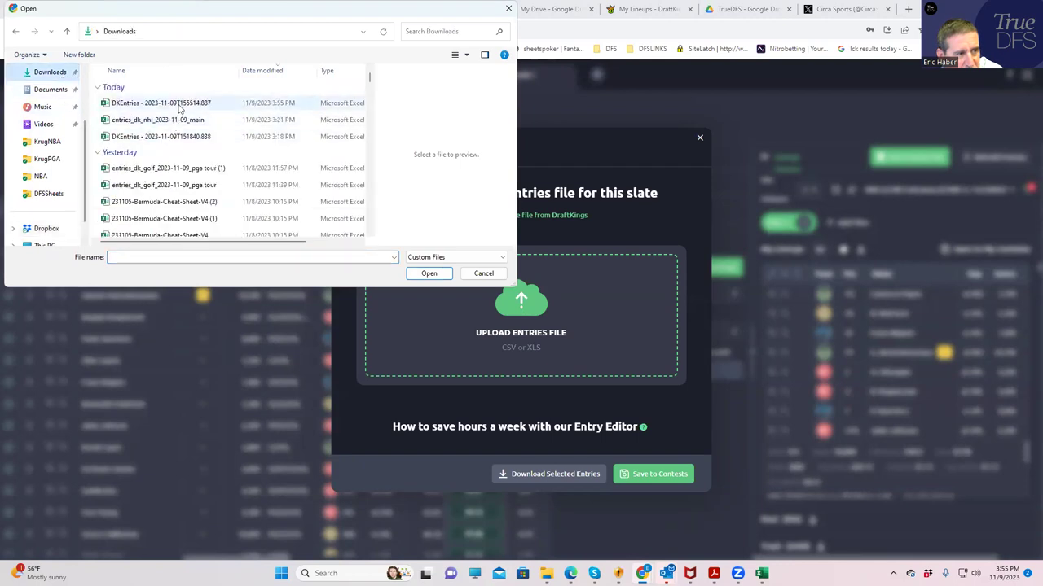
click(155, 103)
click(428, 274)
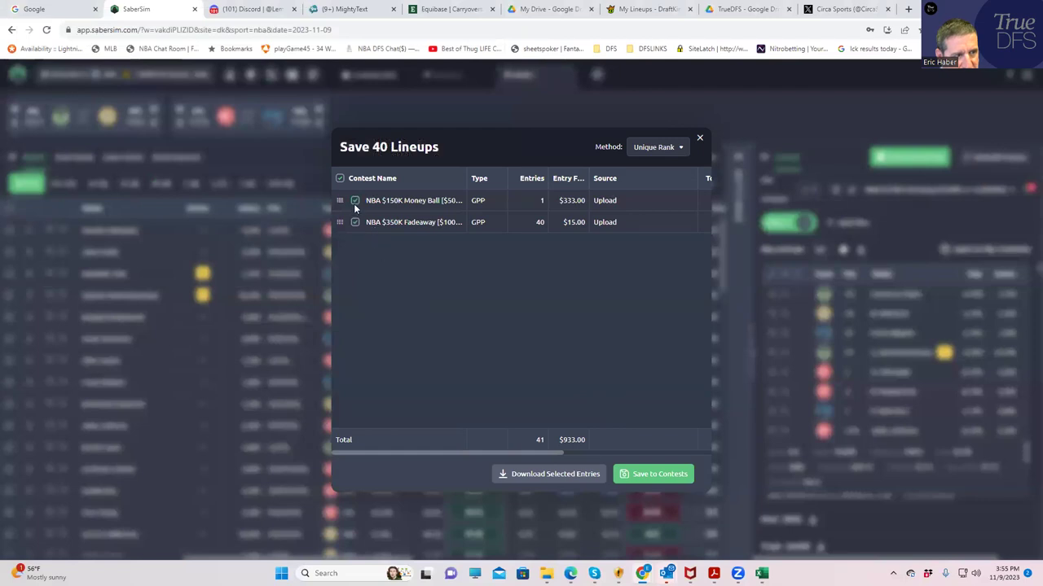
click(355, 200)
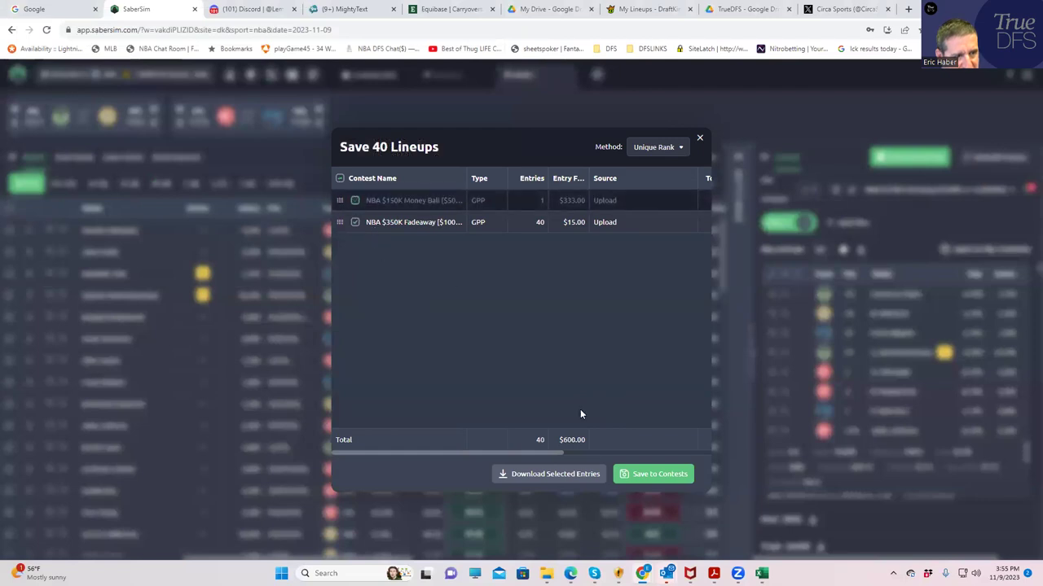
- Save the 40 lineups to Fadeaway, then sort by Money Ball RAROI and set My Lineups to 1
click(640, 473)
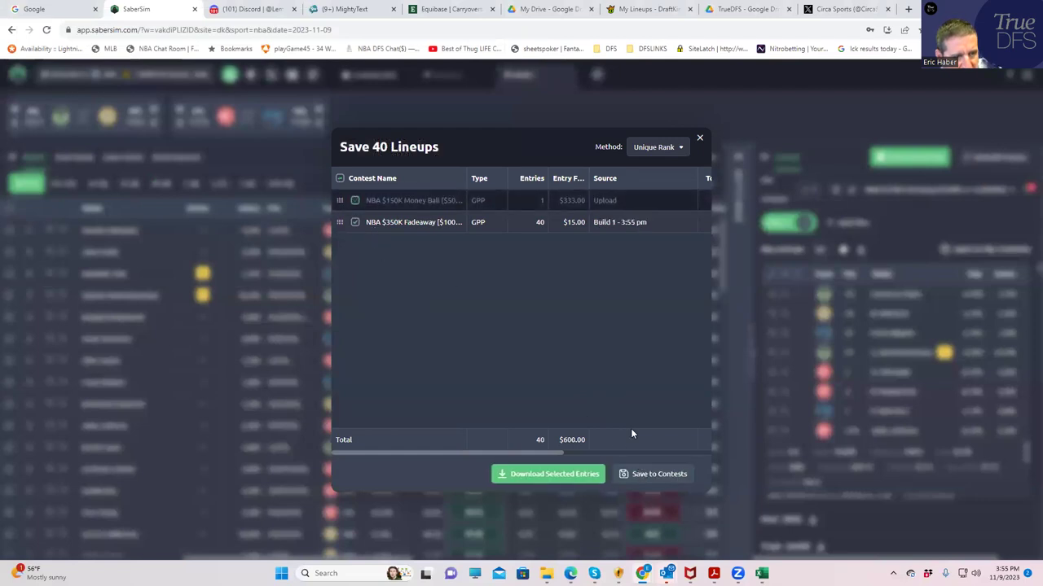
click(699, 139)
click(957, 192)
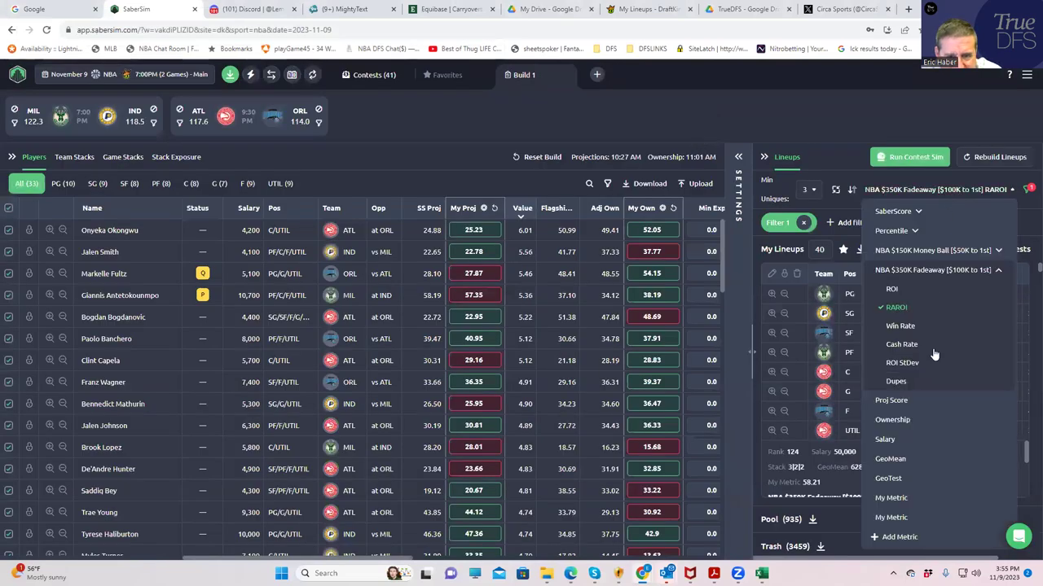
click(945, 251)
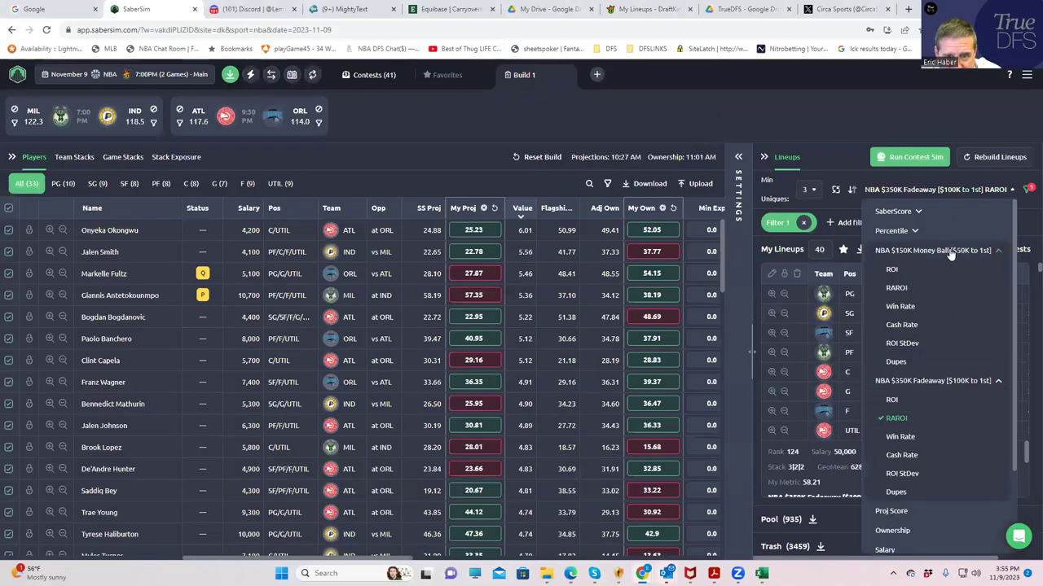
click(895, 288)
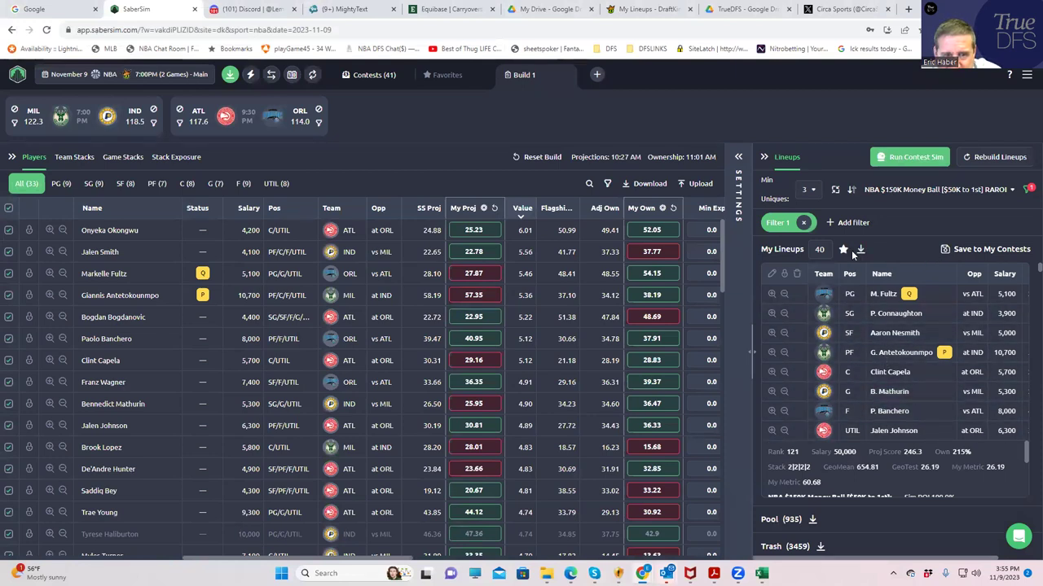
double_click(821, 250)
text(1)
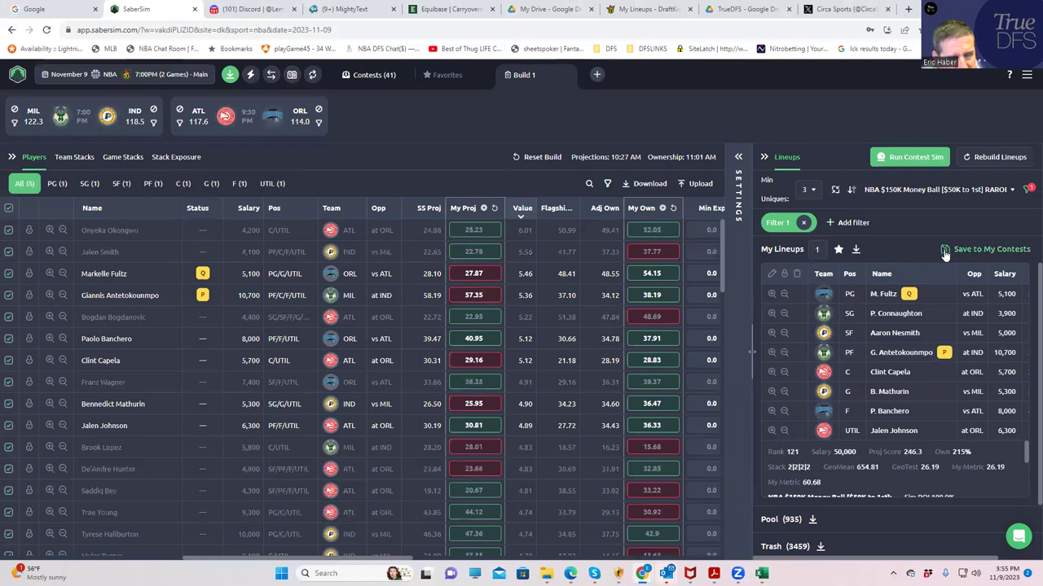
- Save the single lineup to the $150K Money Ball contest only and download the entries CSV
click(945, 253)
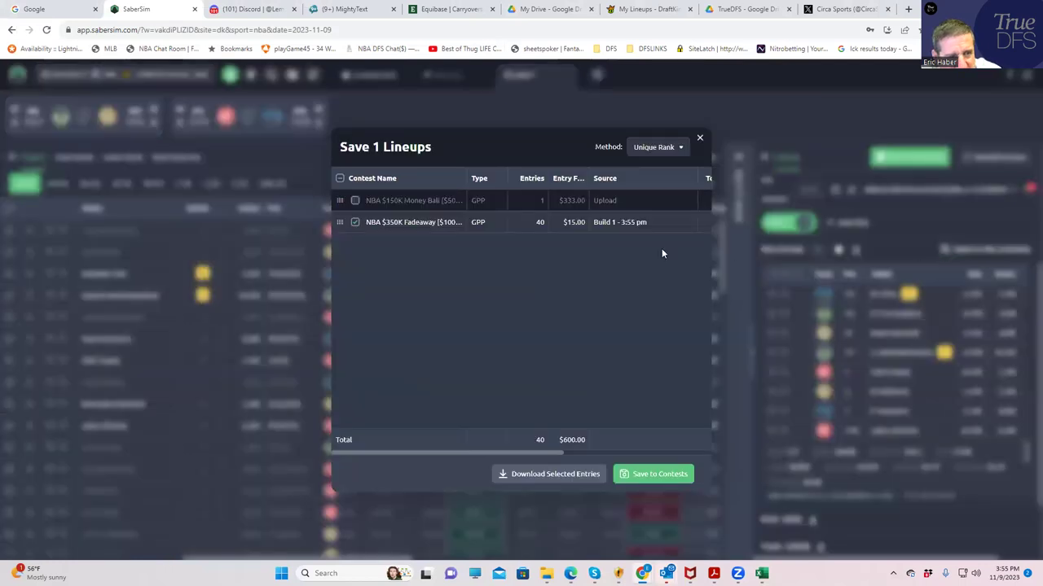
click(356, 222)
click(355, 200)
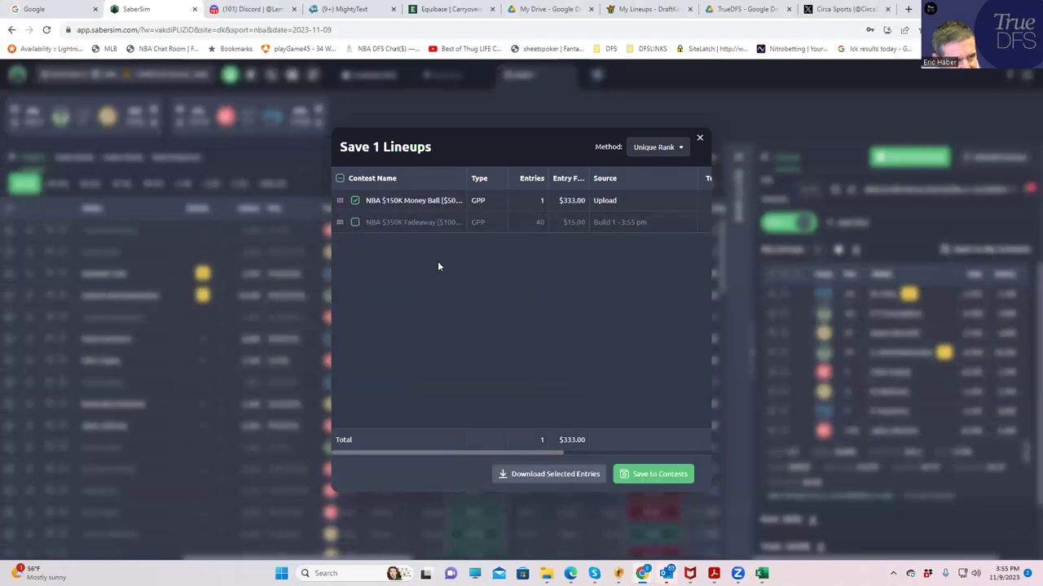
click(659, 474)
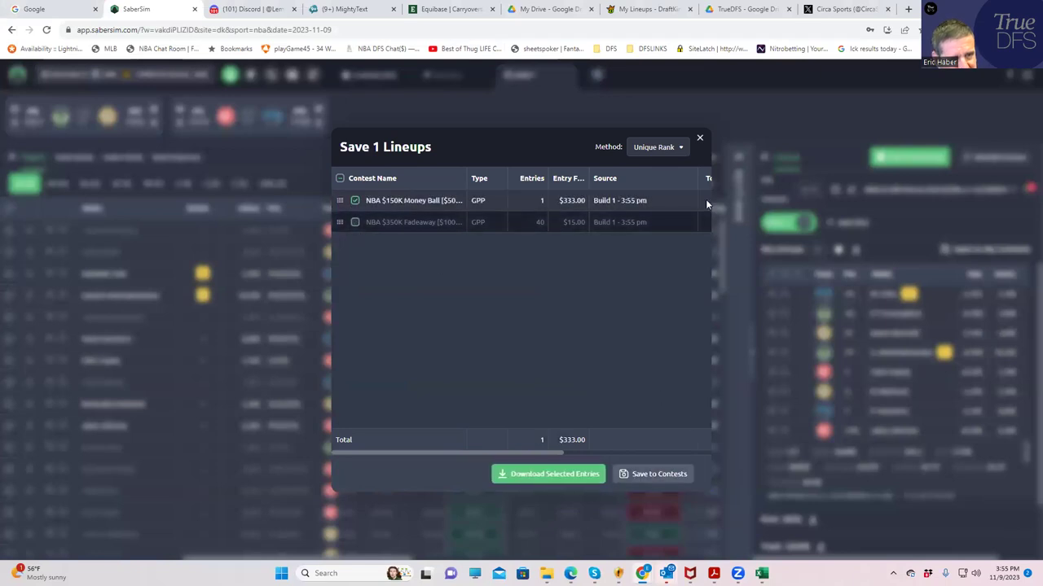
click(699, 138)
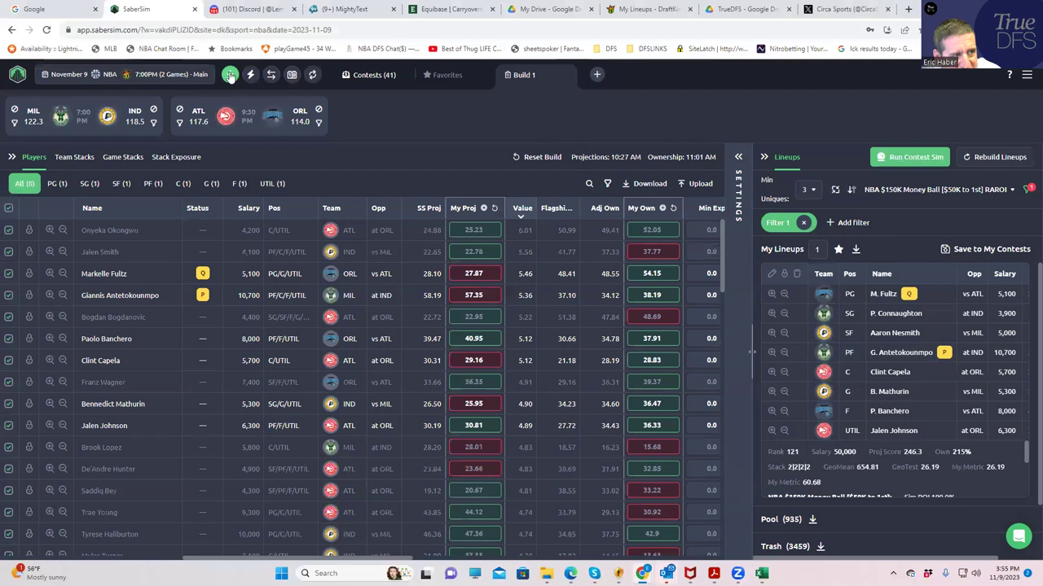
click(230, 75)
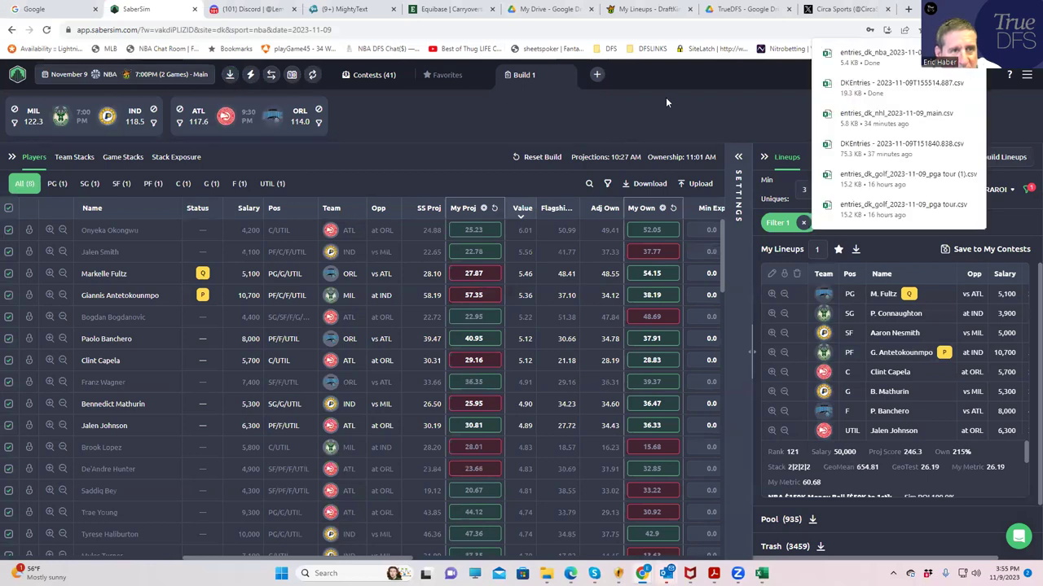
- Upload entries_dk_nba_2023-11-09_main to DraftKings through Edit Entries
click(631, 6)
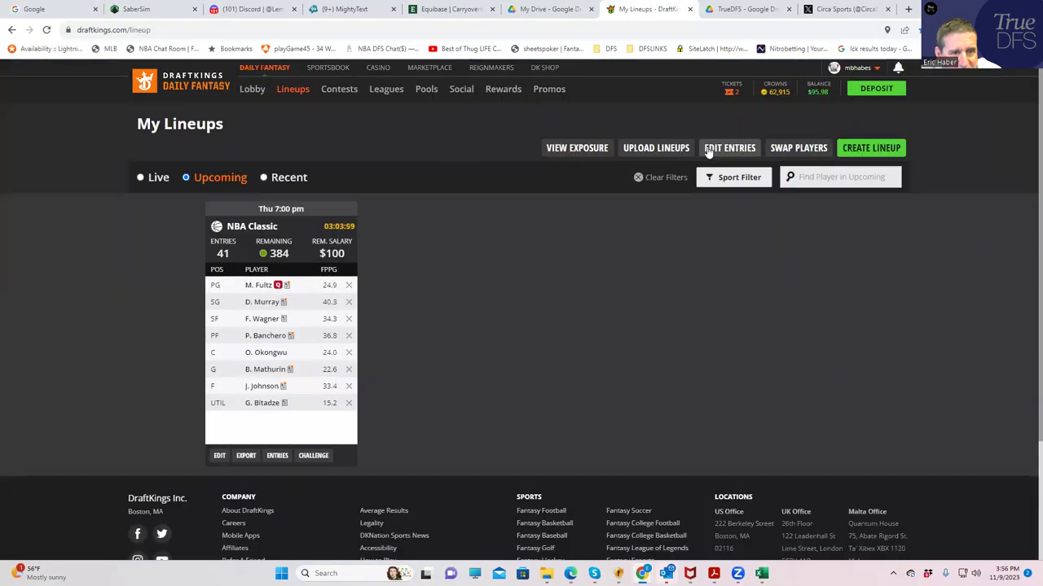
click(730, 147)
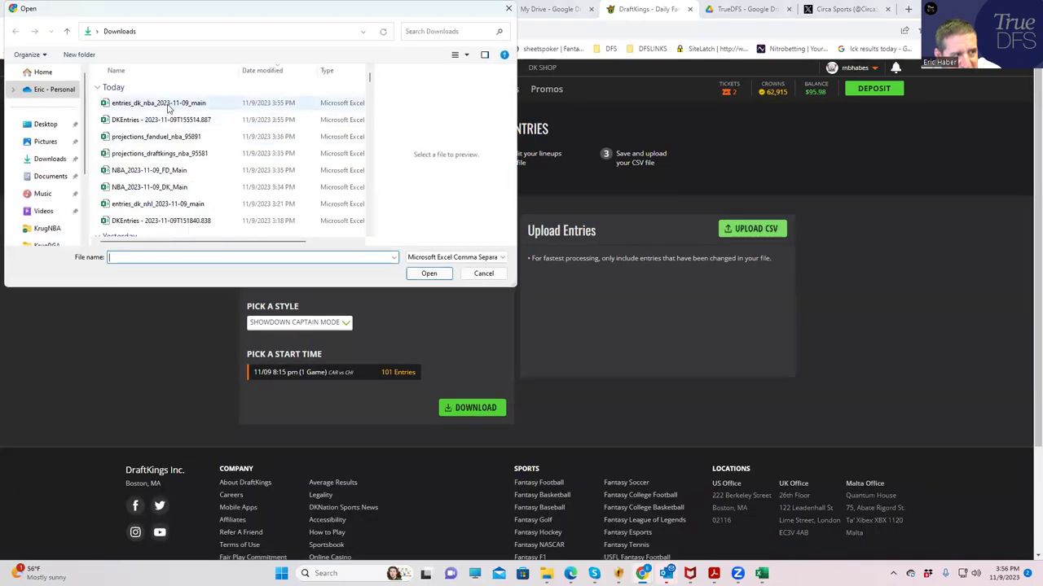
click(168, 107)
click(429, 273)
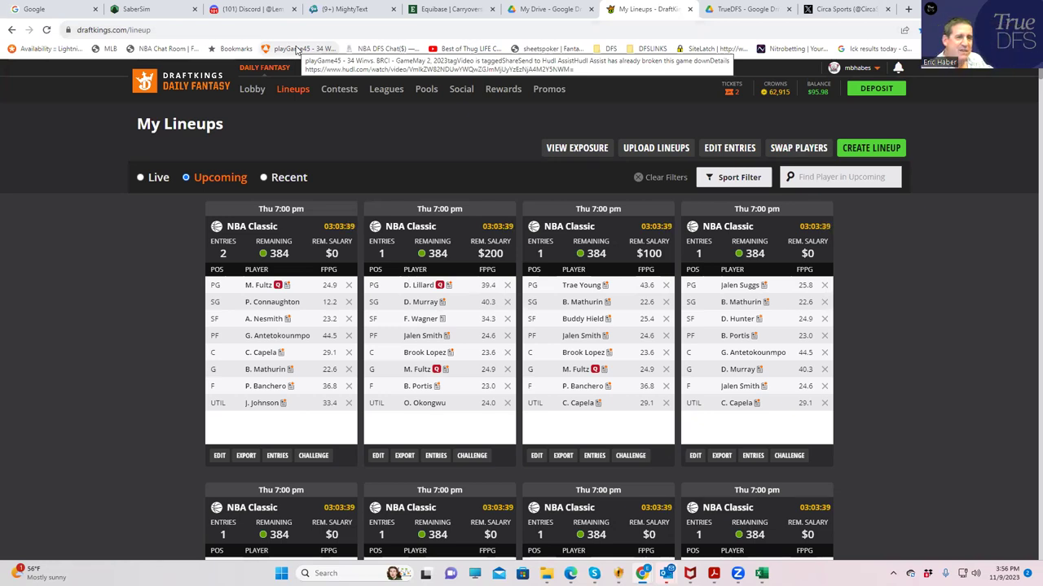
- Switch back to the SaberSim lineup builder showing the 246.3-point Money Ball lineup
click(169, 10)
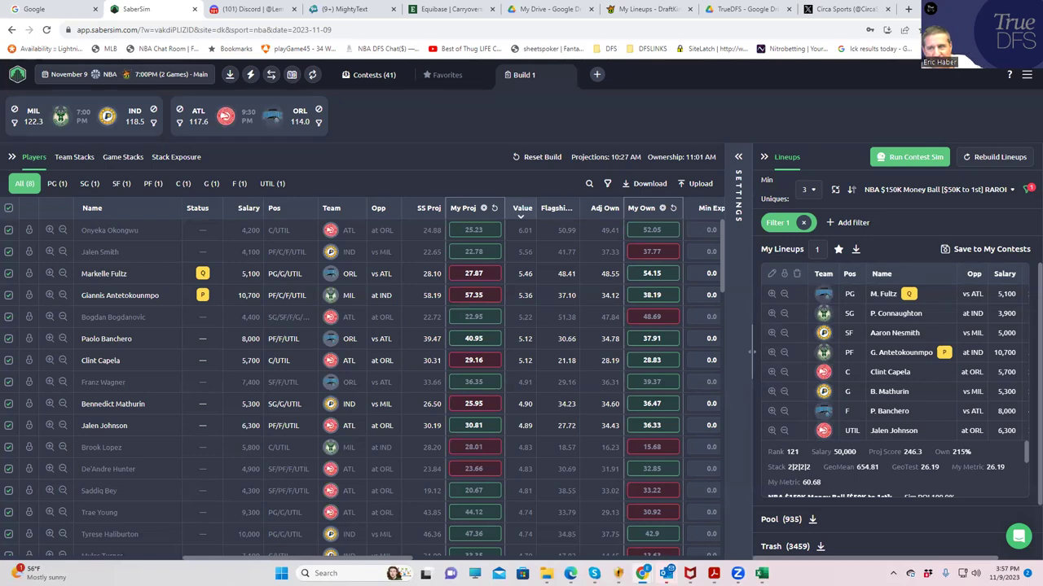
key(alt+Tab)
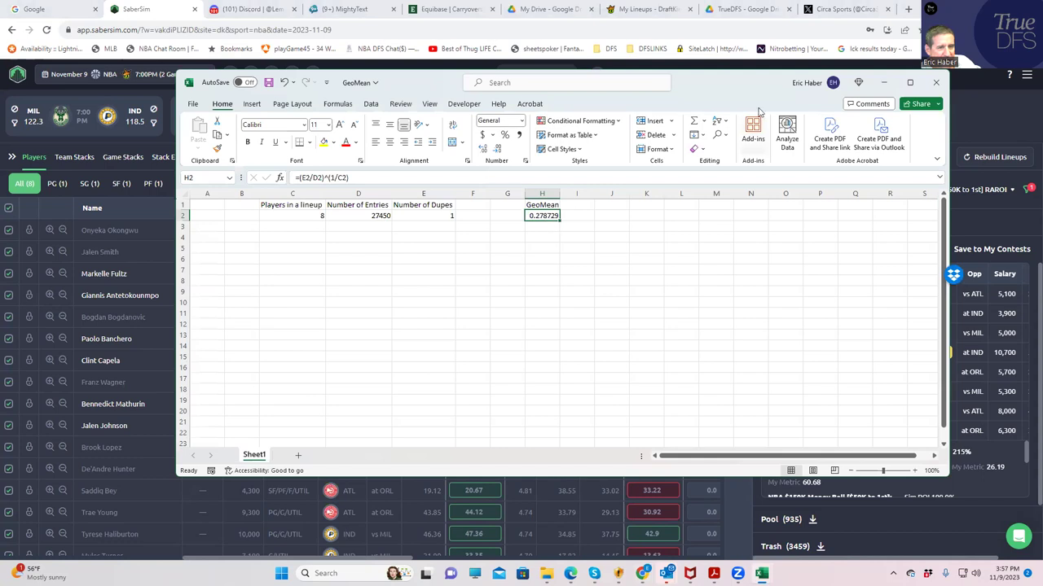
click(356, 233)
click(371, 213)
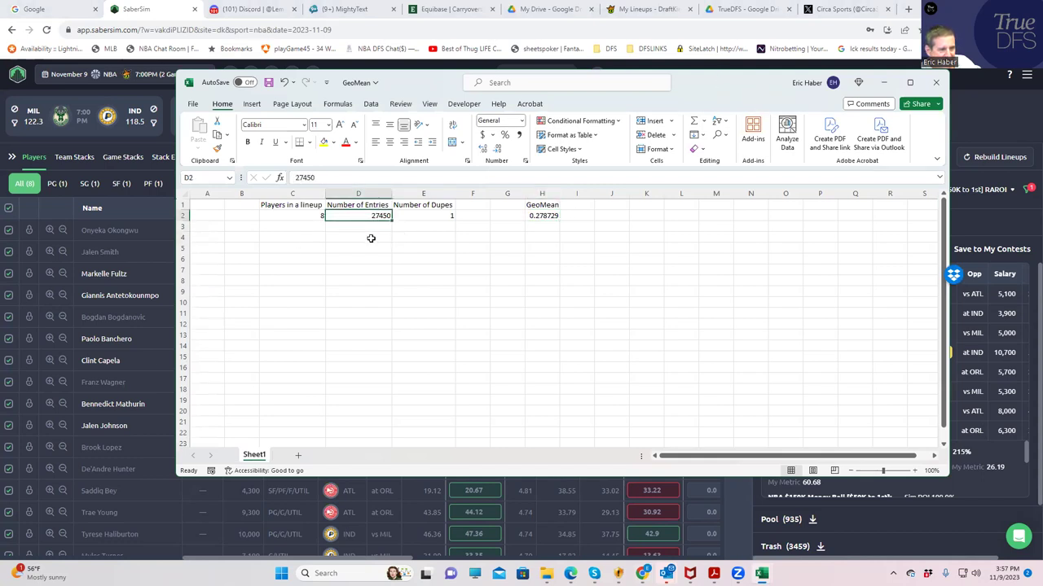
click(369, 238)
click(313, 220)
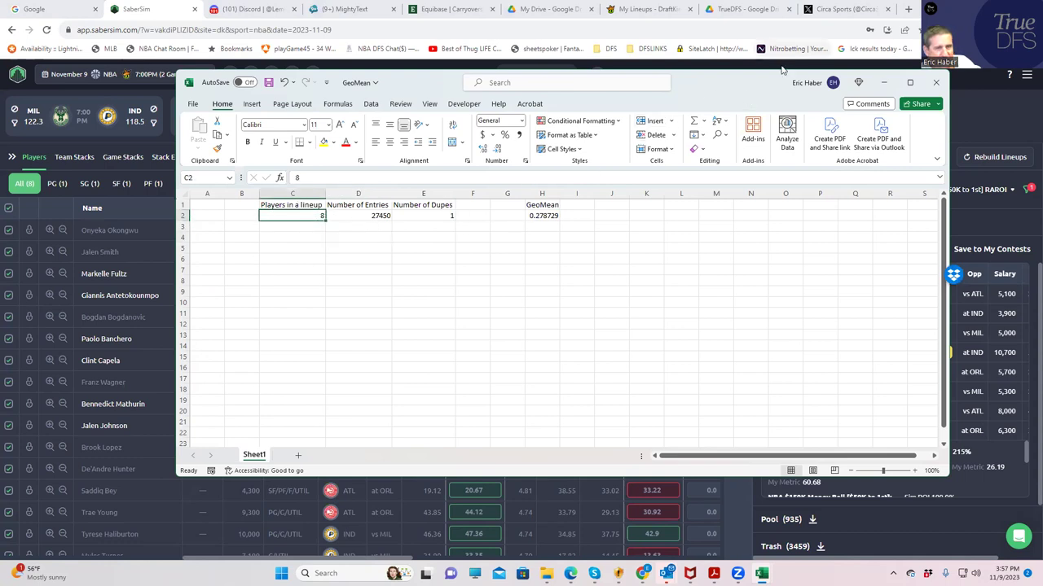
click(884, 82)
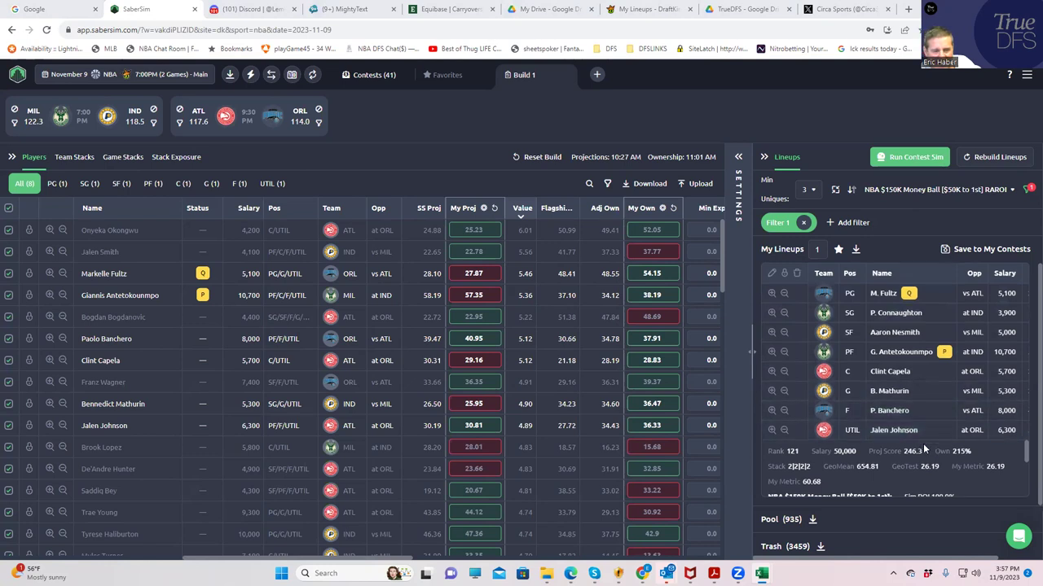
scroll(932, 478, down, 2)
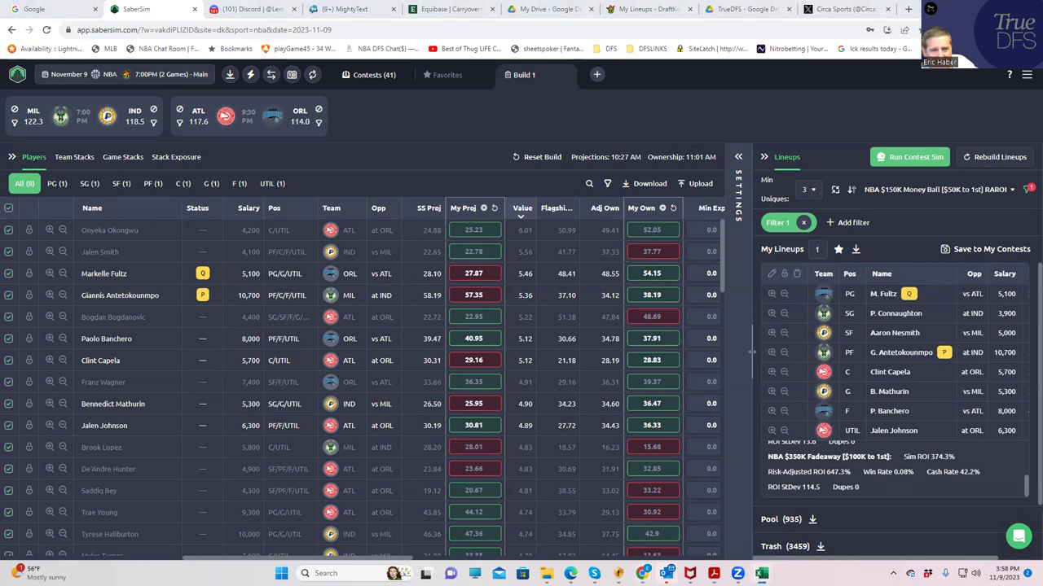
- Remove Filter 1, resave the Fadeaway contest sim unchanged, and open the Money Ball sim for editing
click(805, 223)
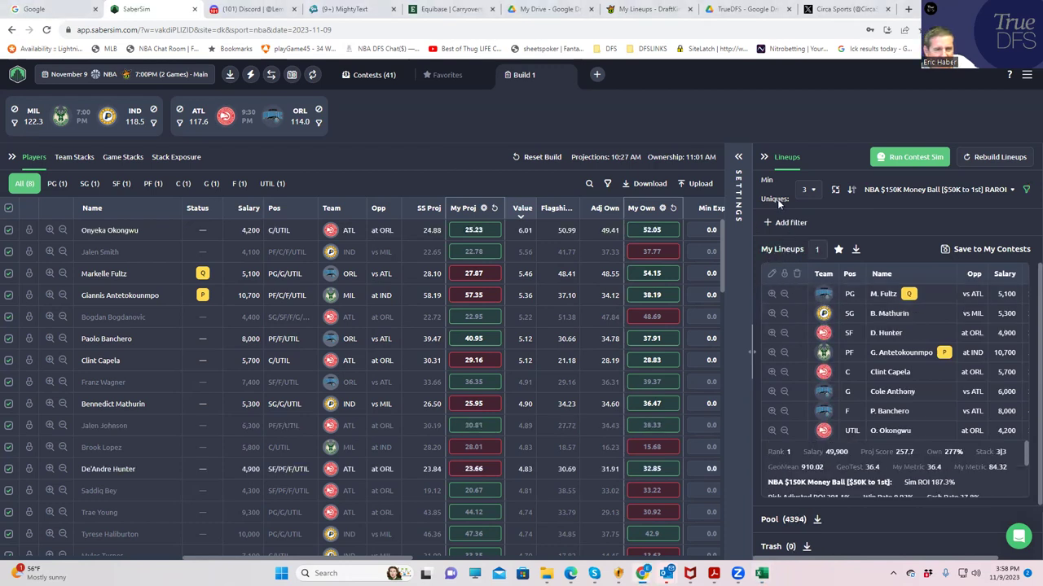
click(738, 156)
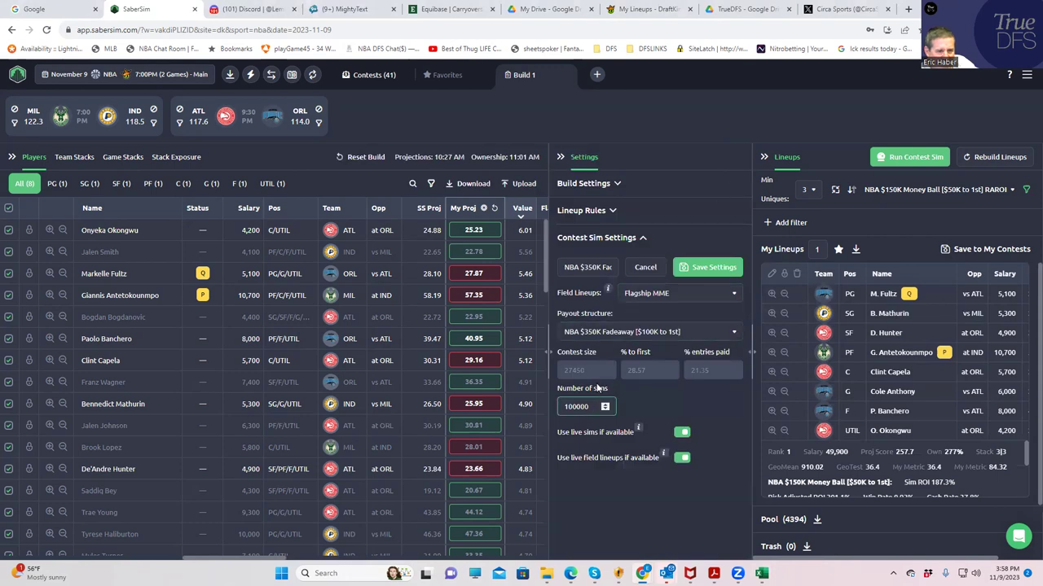
click(727, 334)
click(647, 507)
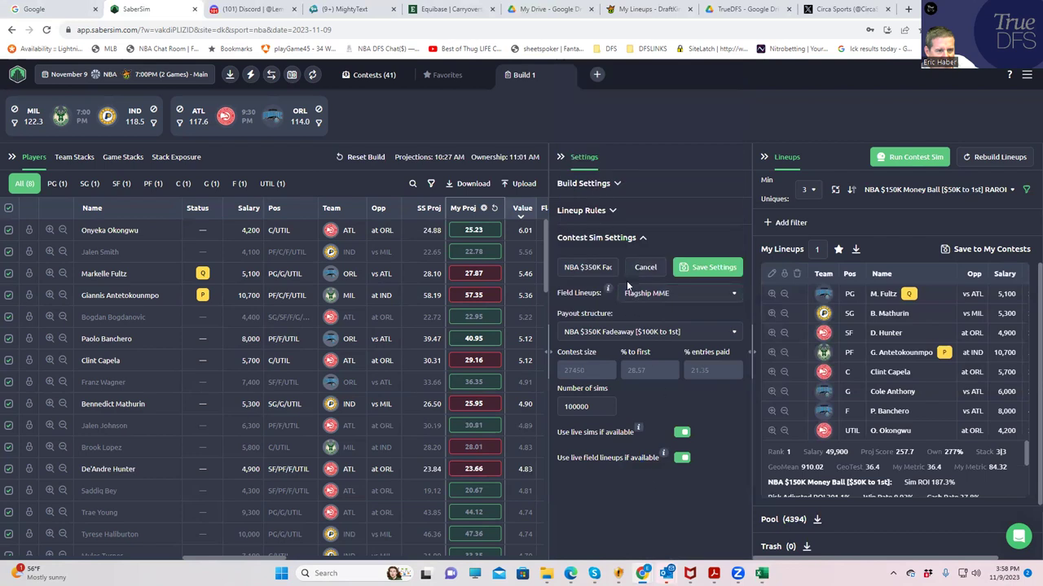
click(693, 269)
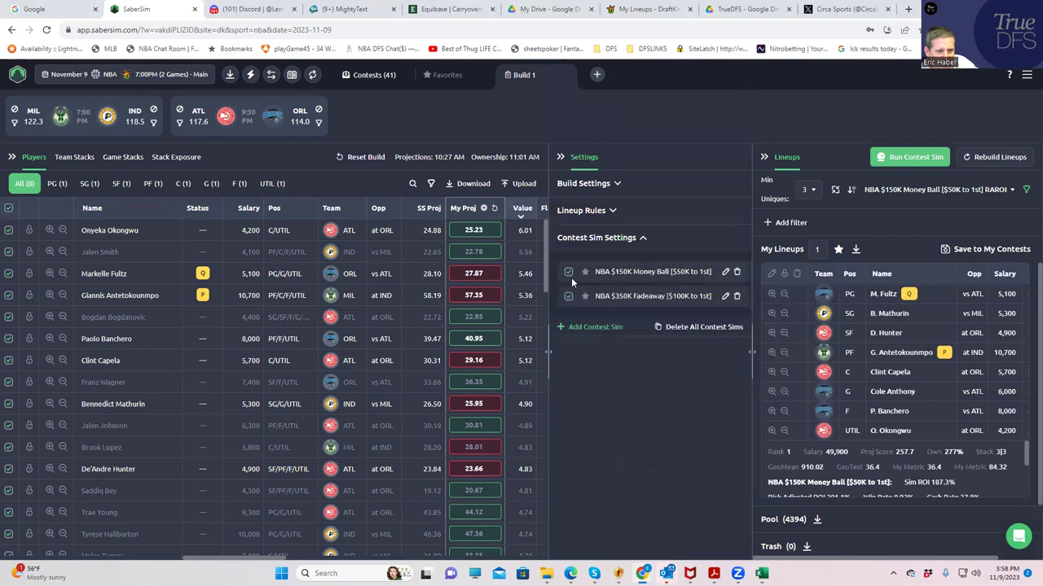
click(726, 273)
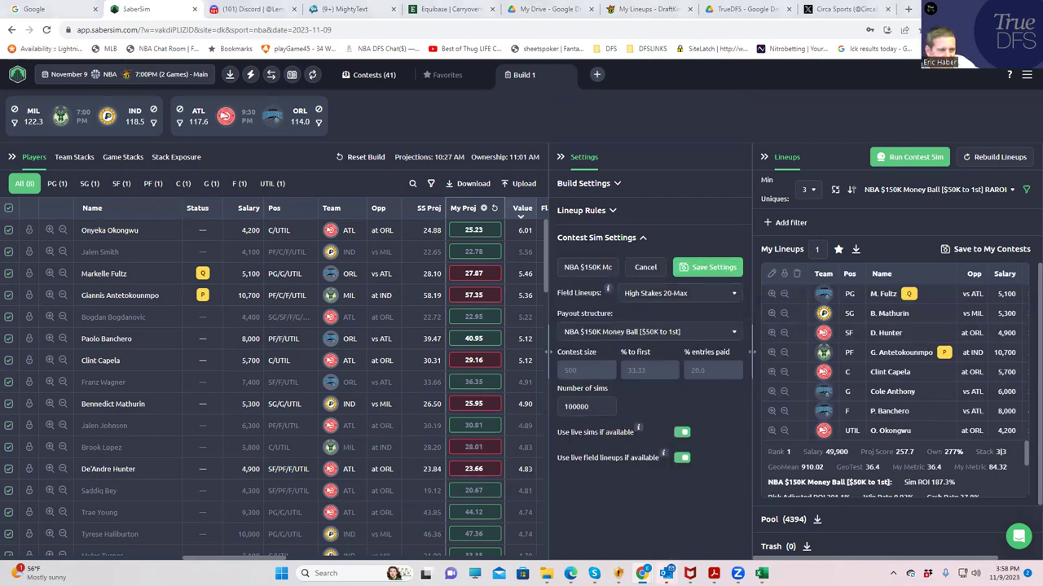
- Set the GeoMean sheet's entries to 500 (GeoMean 0.459863), then turn off SaberSim's lineup filtering
key(alt+Tab)
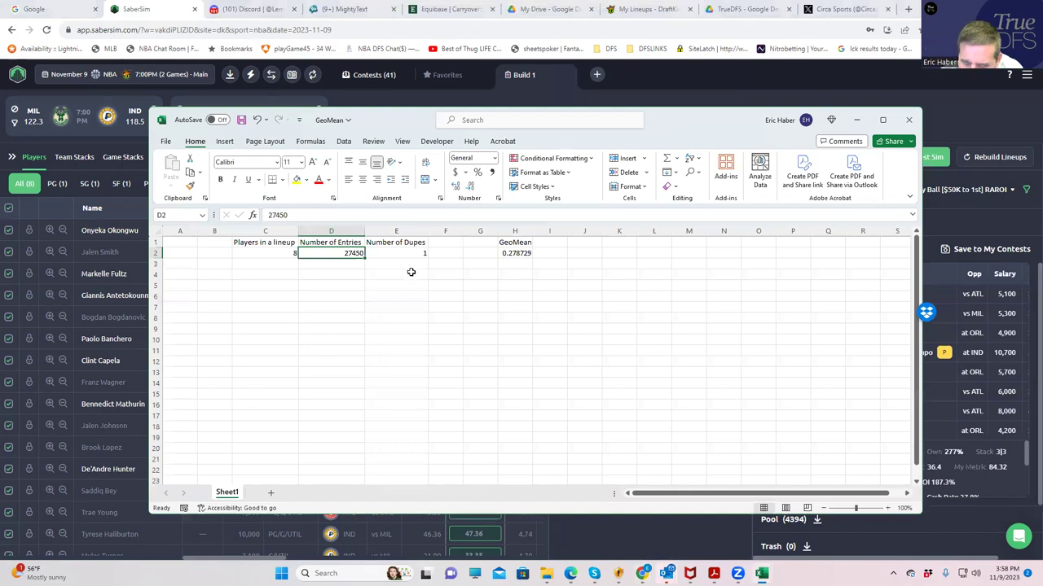
text(500)
click(397, 324)
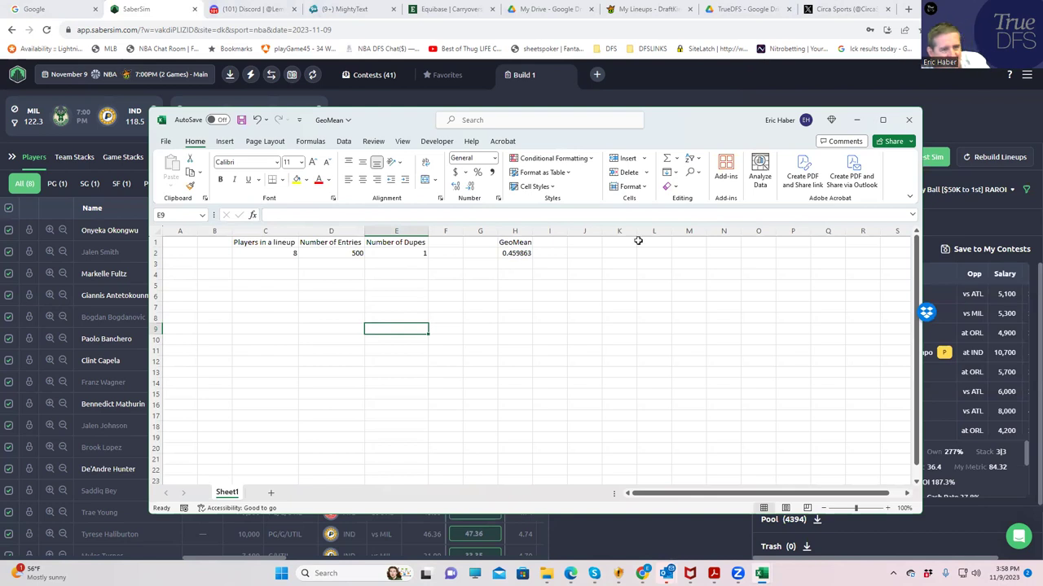
click(856, 120)
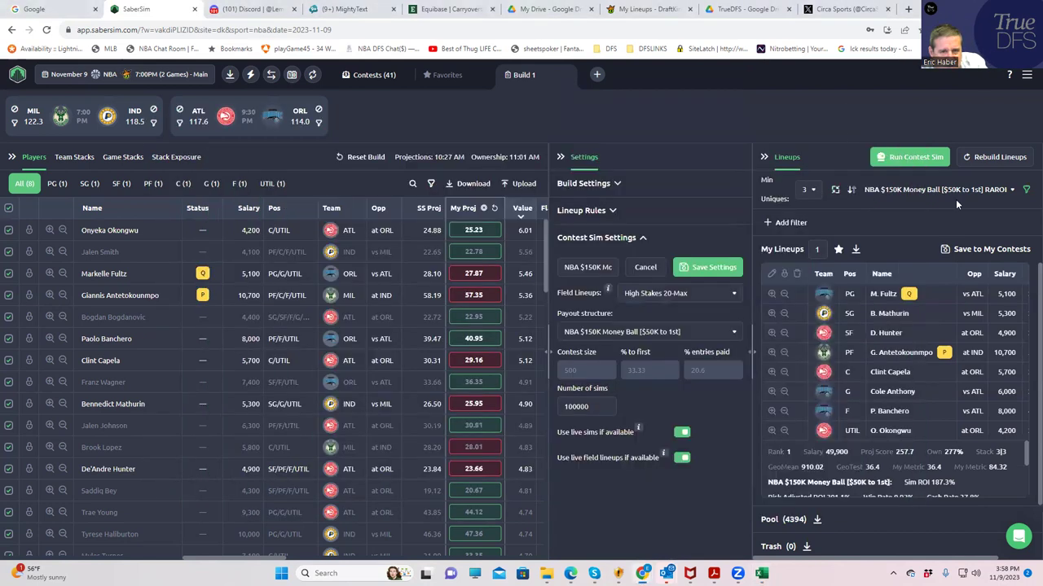
click(1025, 189)
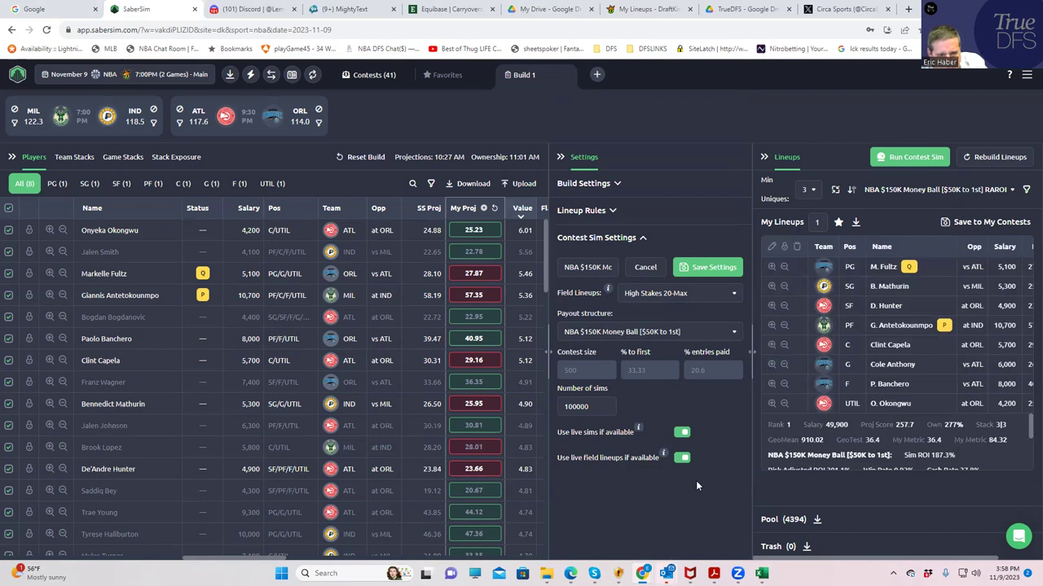
- Save the lineup to the Money Ball contest and download the updated entries CSV
click(947, 221)
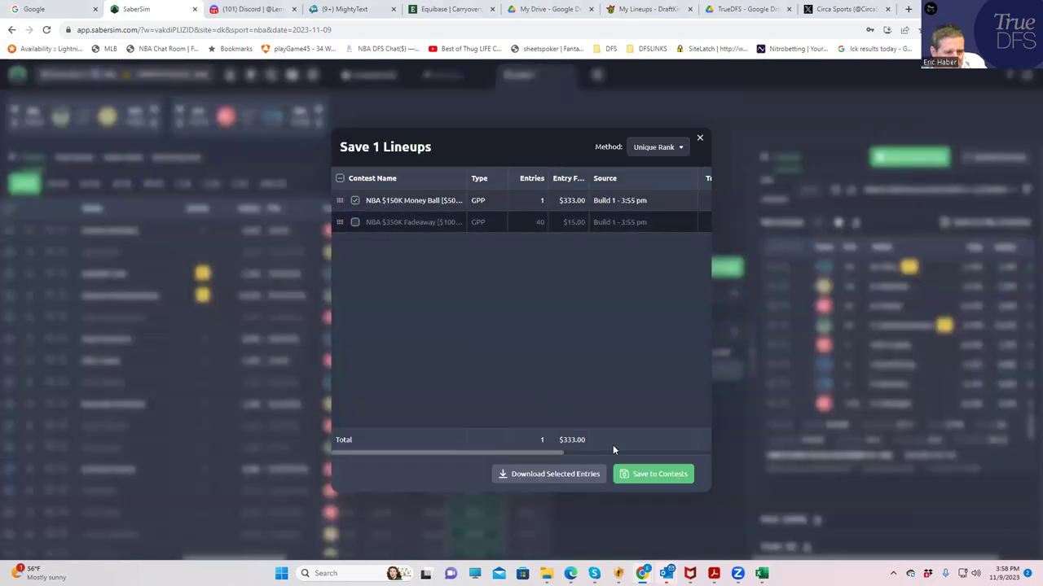
click(636, 477)
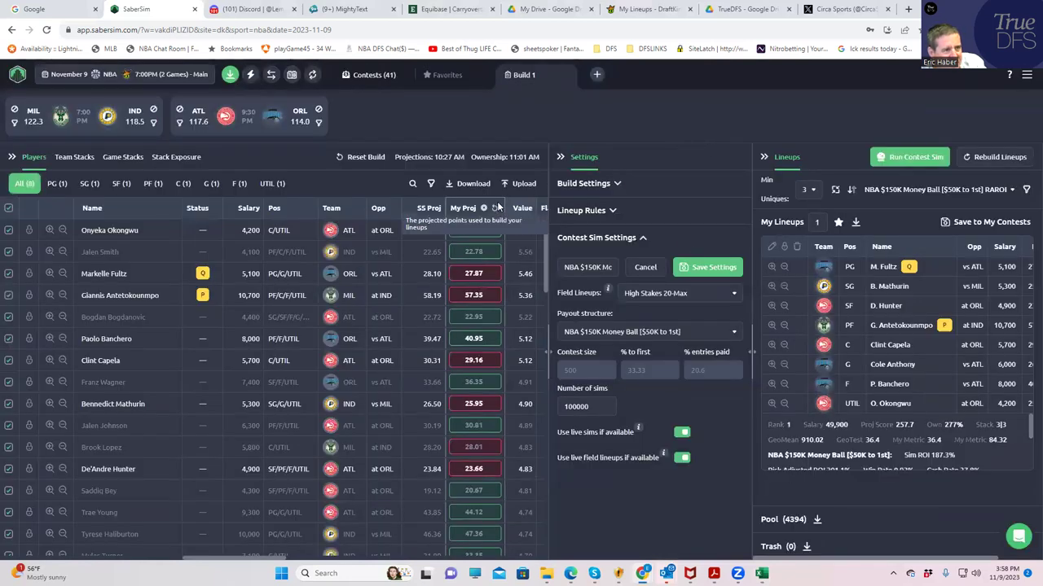
click(230, 75)
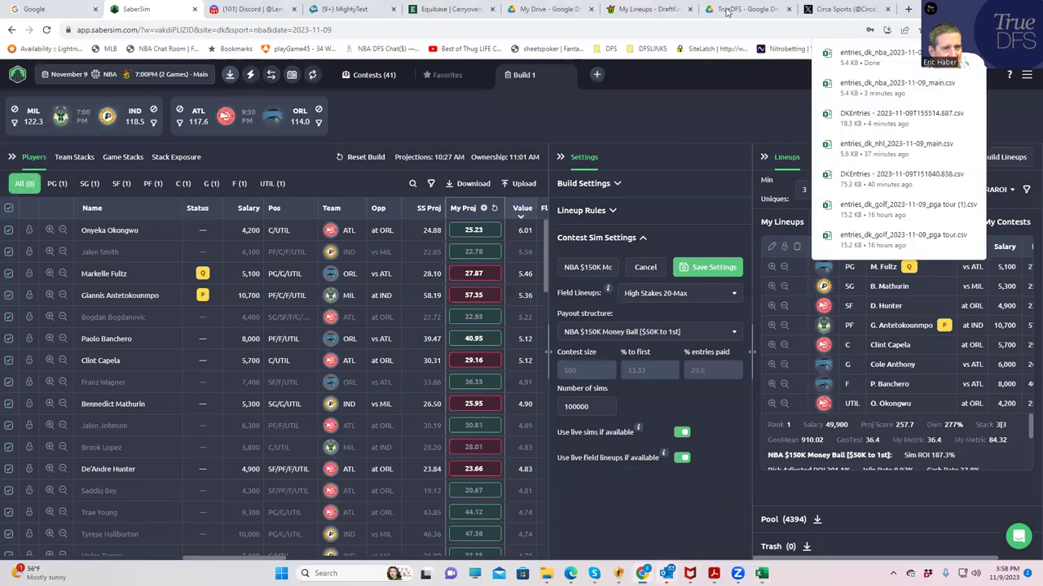
- Upload entries_dk_nba_2023-11-09_main (1) to DraftKings, updating all 41 entries without errors
click(631, 10)
click(730, 147)
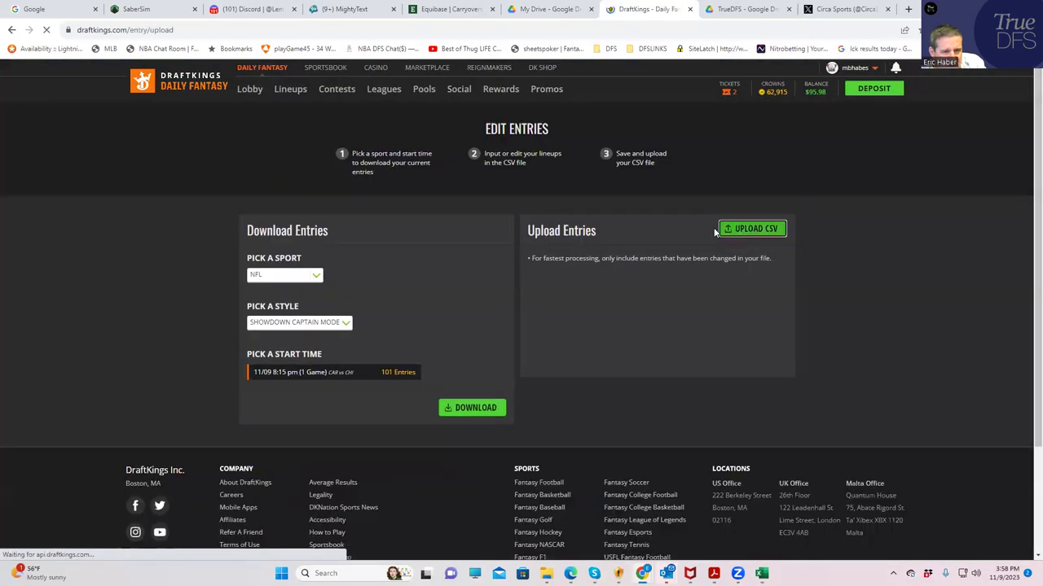
click(752, 228)
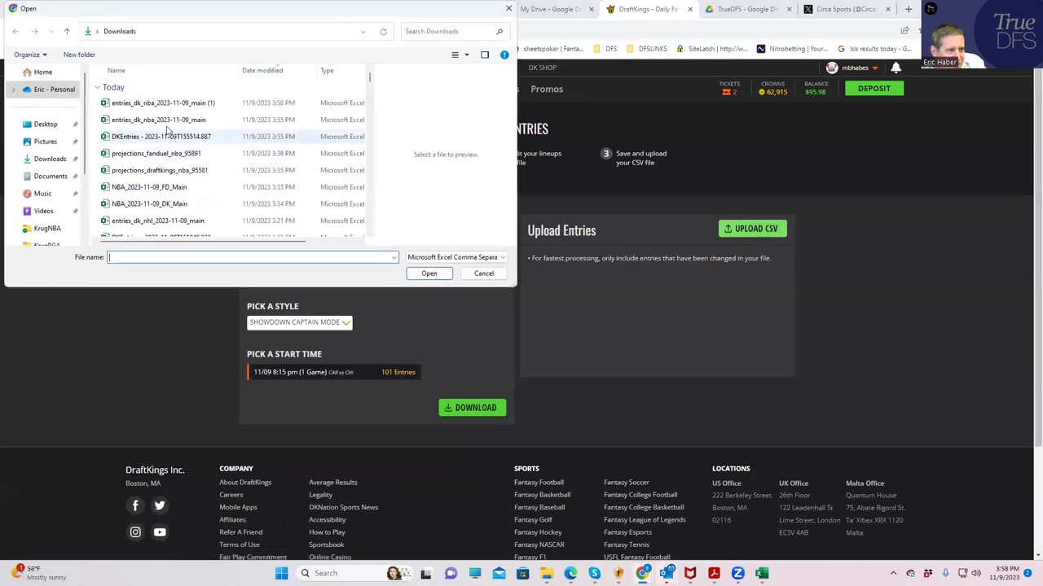
click(165, 103)
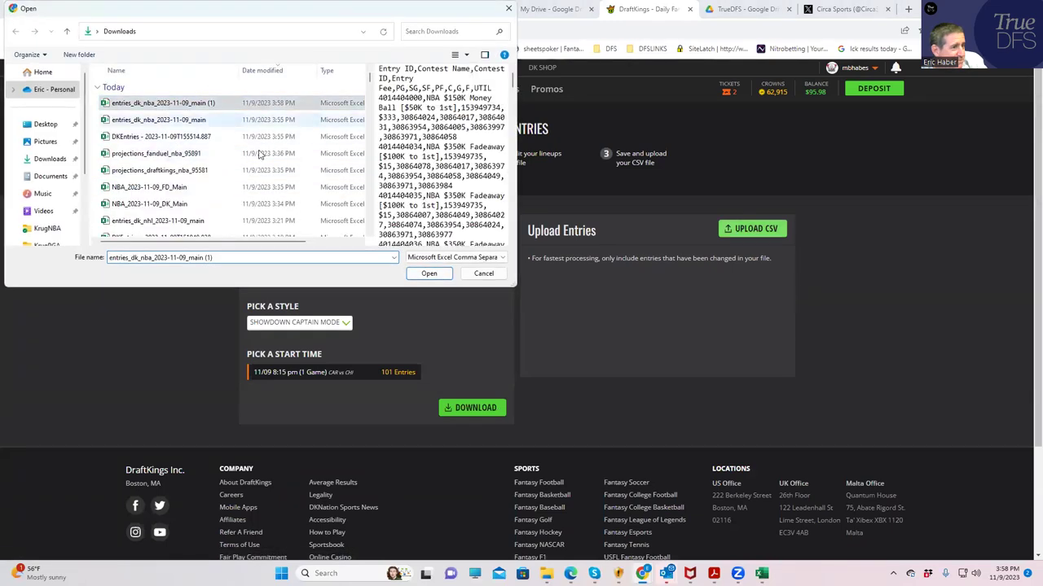
click(429, 274)
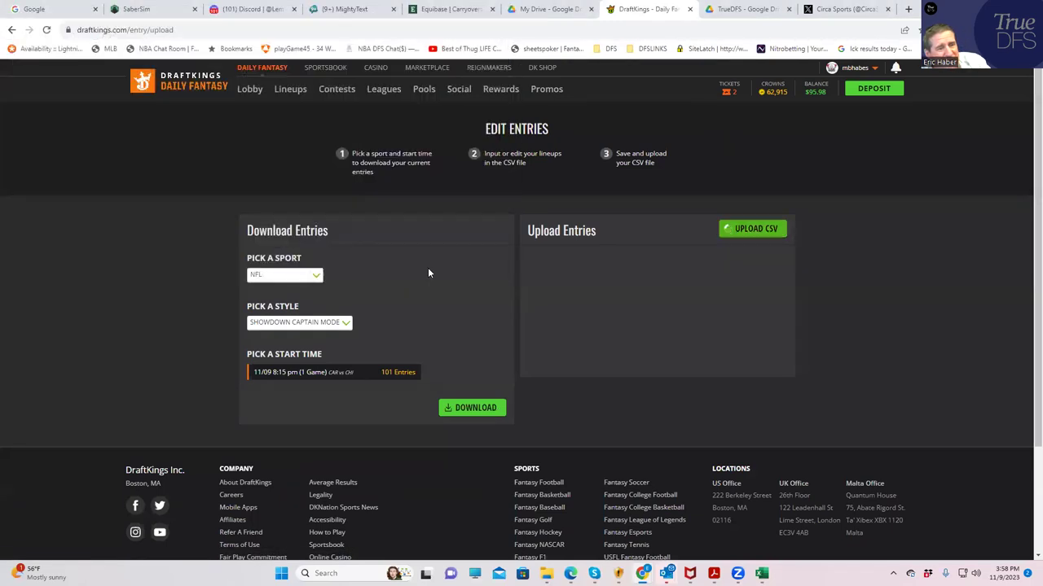
- Go to DraftKings' My Lineups page to see the updated NBA Classic lineups
click(291, 90)
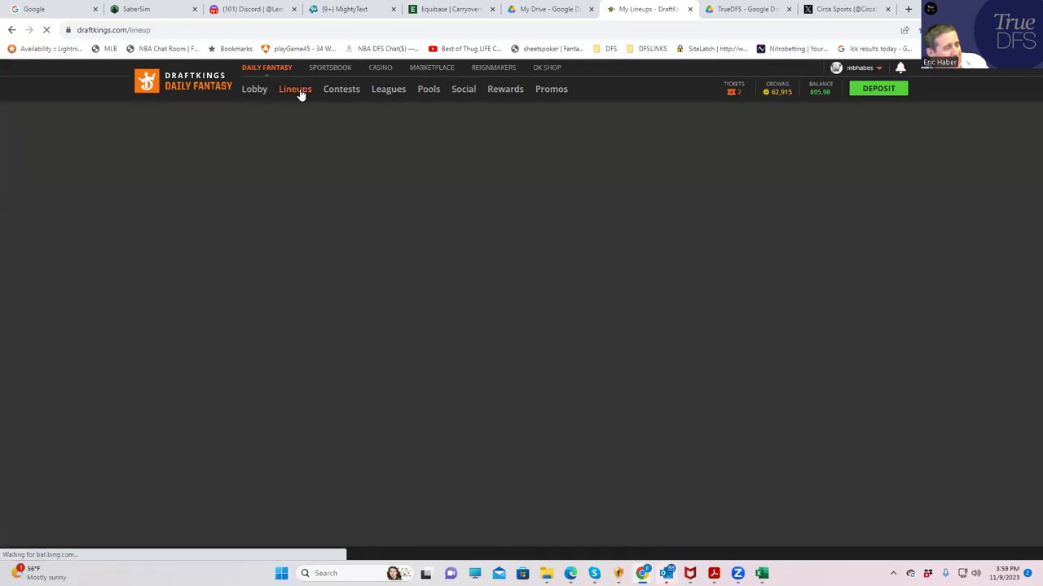